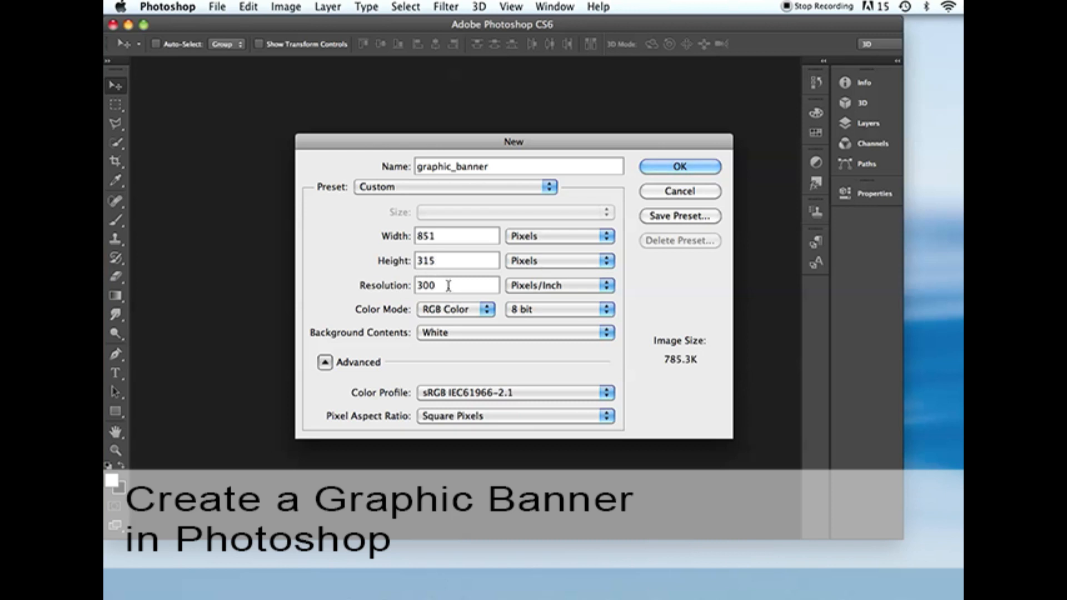
Set the resolution of the new graphic_banner document to 72 pixels/inch and create the document.
type("72")
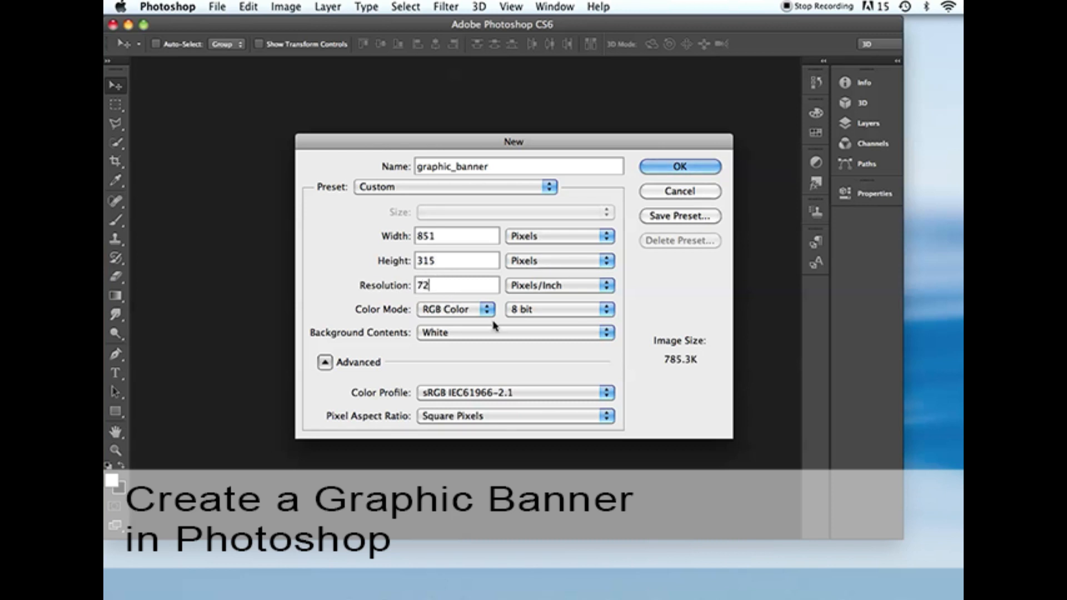
left_click(703, 168)
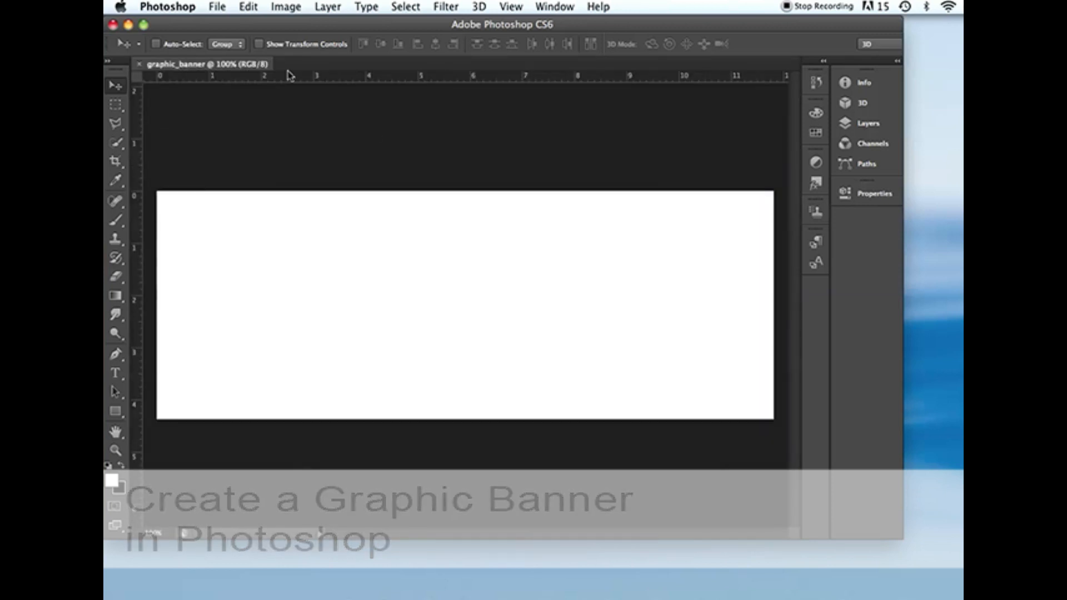
Open tapemeasure.jpg from the Original Images folder.
left_click(217, 8)
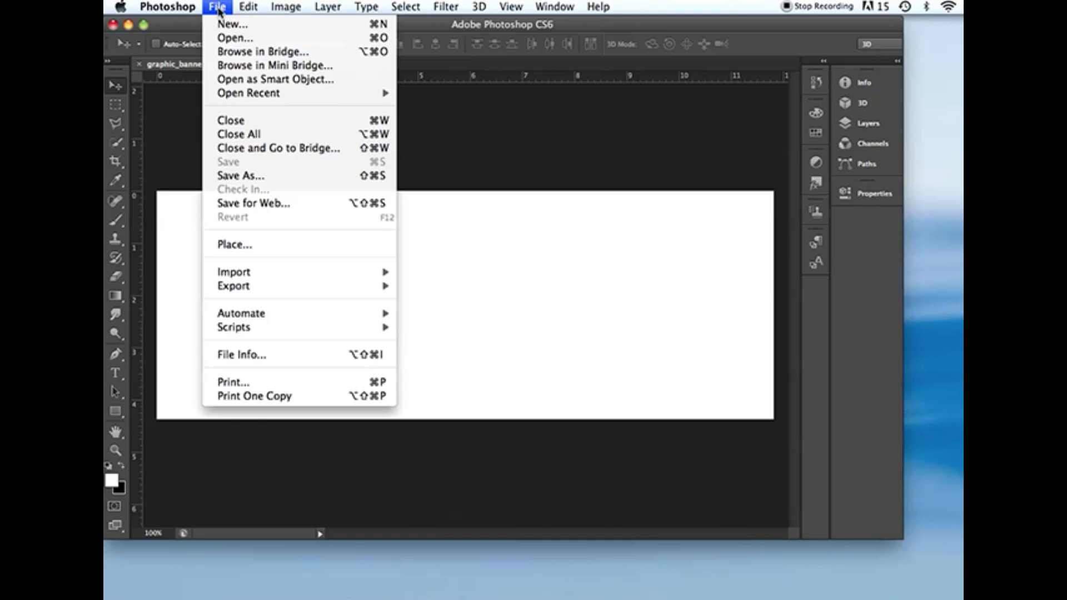
left_click(273, 39)
double_click(487, 160)
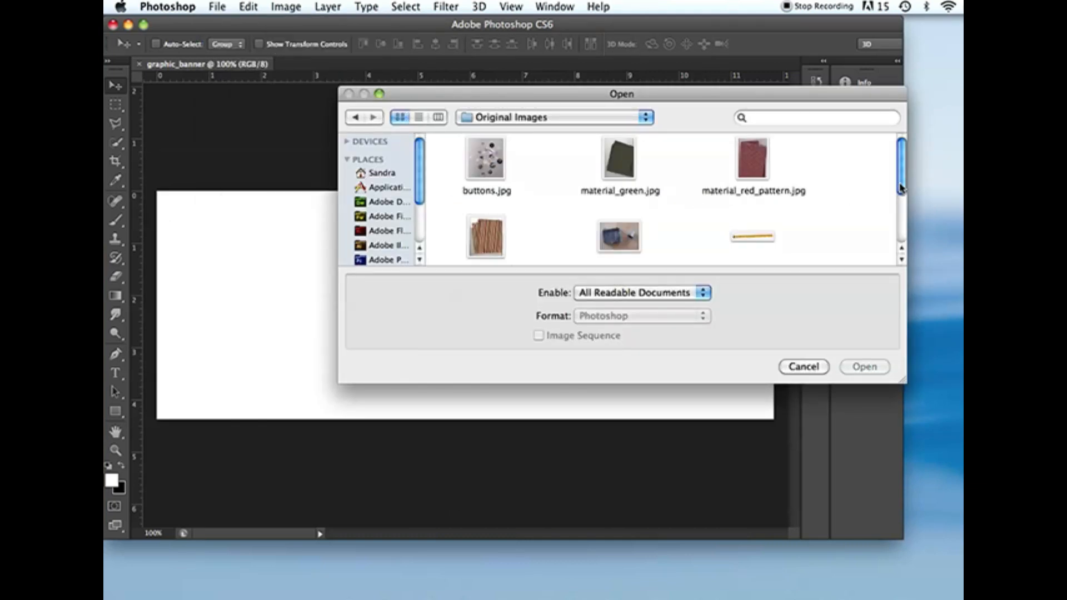
left_click_drag(901, 188, 886, 203)
left_click(766, 206)
left_click(876, 365)
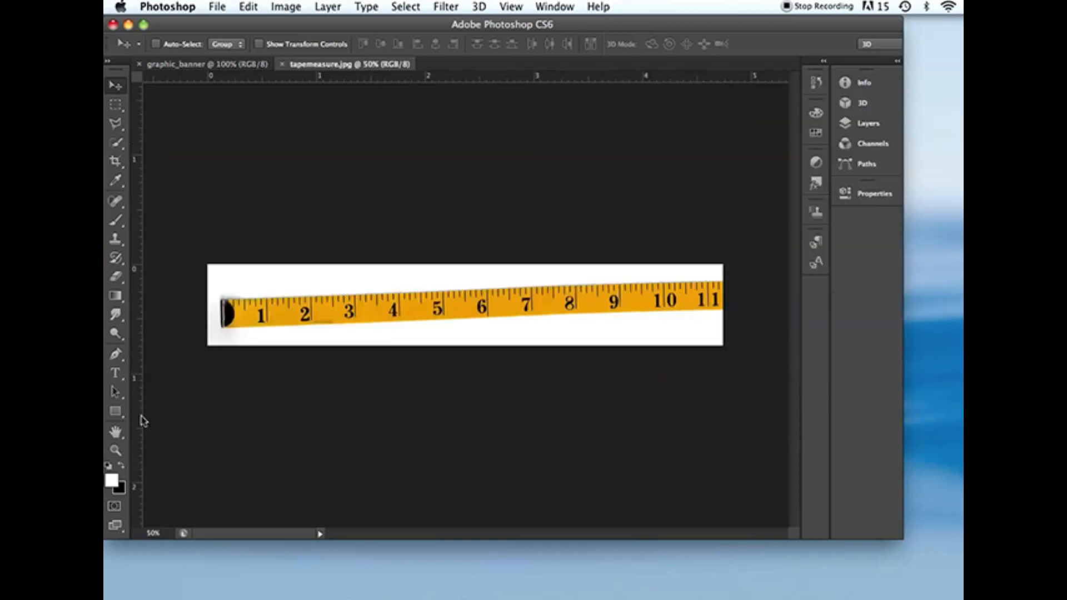
Select the tape measure from its metal end up to the 6-inch mark with the Quick Selection tool.
left_click(116, 450)
left_click(234, 335)
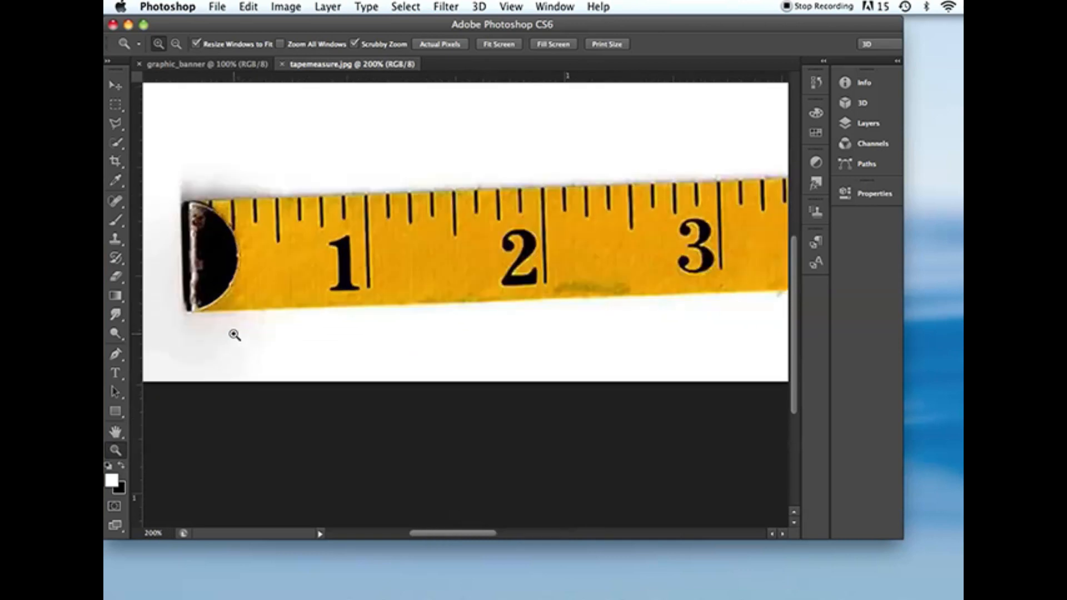
left_click(116, 144)
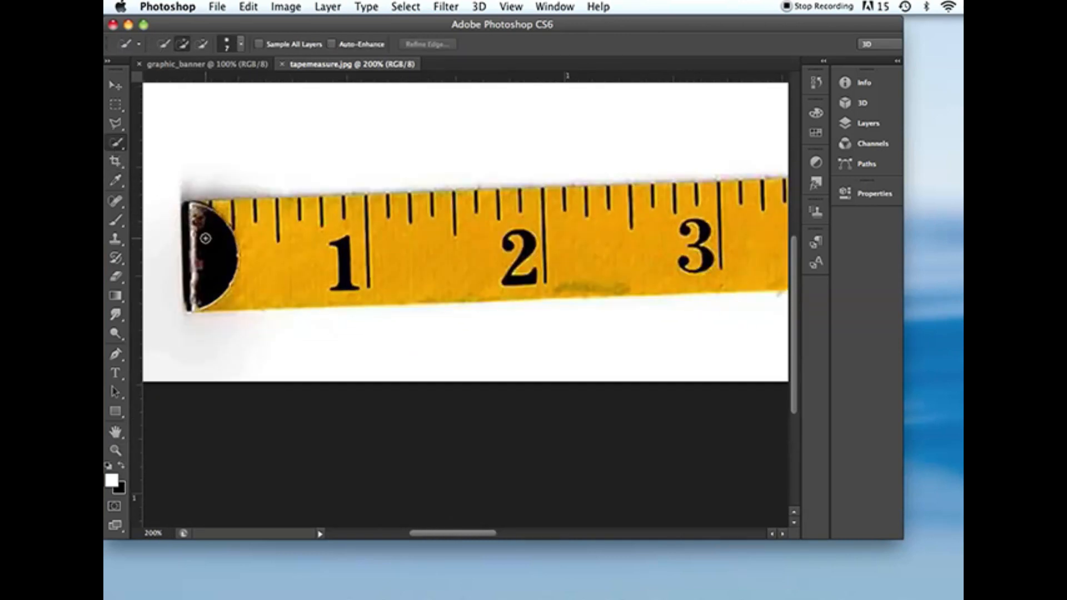
mouse_move(191, 211)
left_mouse_down()
mouse_move(196, 286)
mouse_move(225, 297)
mouse_move(265, 291)
left_mouse_up()
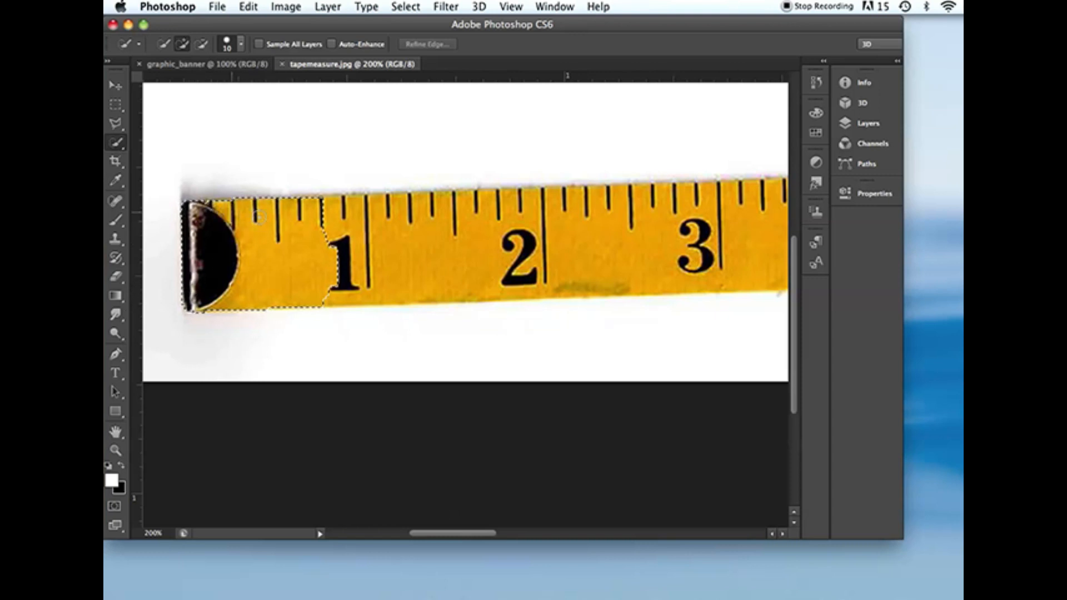
mouse_move(263, 221)
left_mouse_down()
mouse_move(325, 218)
mouse_move(333, 256)
mouse_move(398, 260)
mouse_move(361, 261)
mouse_move(375, 268)
mouse_move(340, 280)
mouse_move(419, 255)
mouse_move(571, 239)
mouse_move(578, 249)
mouse_move(511, 261)
mouse_move(660, 237)
mouse_move(494, 254)
mouse_move(605, 252)
mouse_move(590, 266)
mouse_move(516, 273)
mouse_move(689, 250)
left_mouse_up()
scroll(639, 244, "right", 5)
scroll(611, 244, "right", 5)
left_click_drag(414, 250, 676, 242)
left_click(550, 199)
left_click(564, 264)
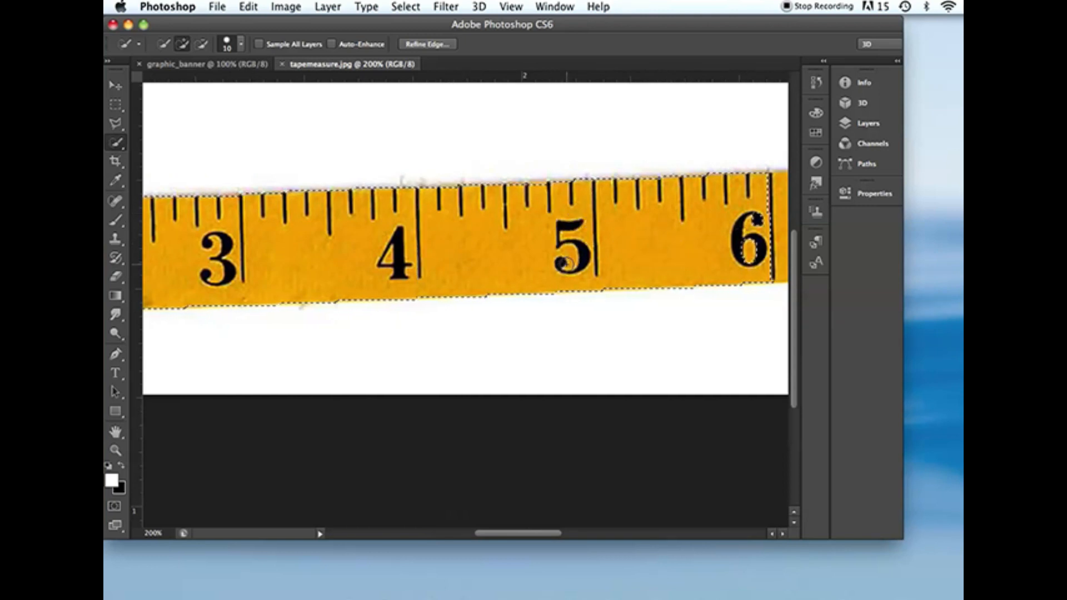
Extend the quick selection along the rest of the tape measure, past the 11-inch mark to the image edge.
scroll(567, 264, "right", 10)
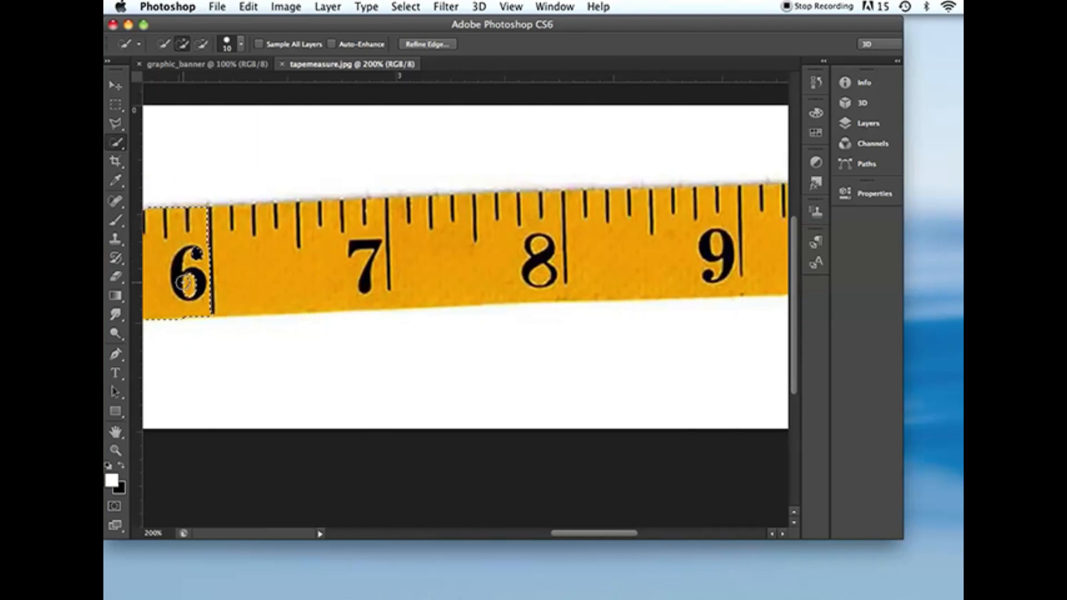
mouse_move(368, 258)
left_mouse_down()
mouse_move(474, 245)
mouse_move(650, 261)
mouse_move(689, 276)
left_mouse_up()
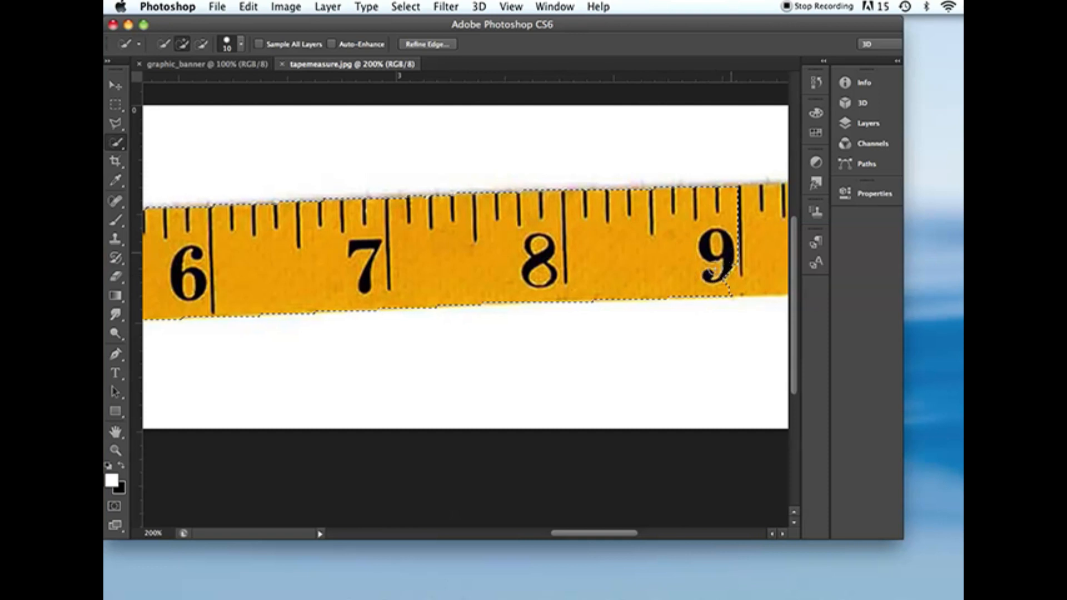
scroll(653, 245, "right", 7)
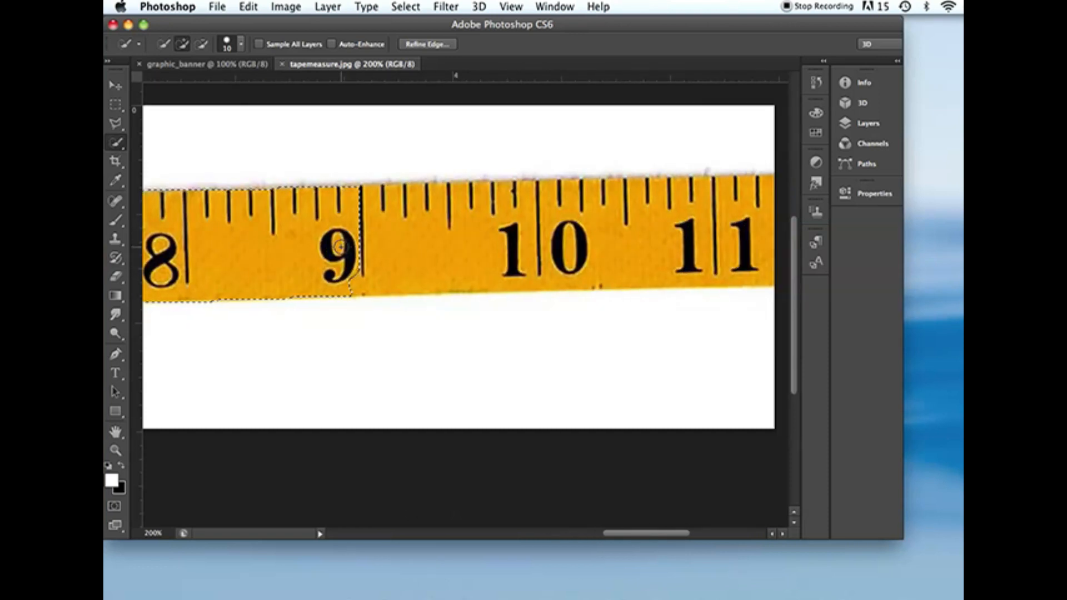
left_click_drag(517, 239, 767, 239)
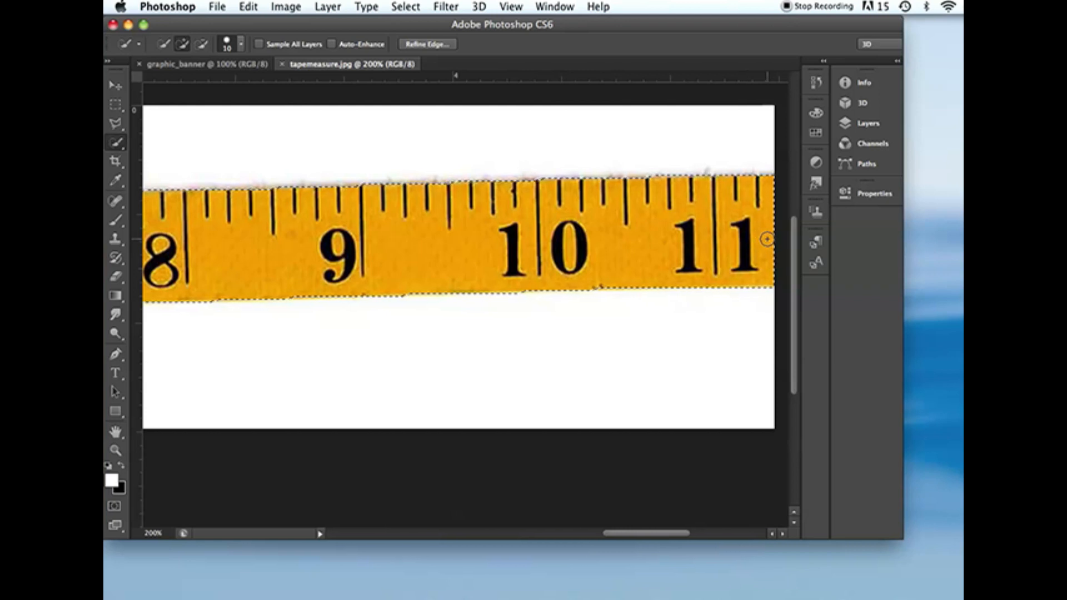
Mask out the white background around the tape measure by adding a layer mask from the selection.
left_click(886, 127)
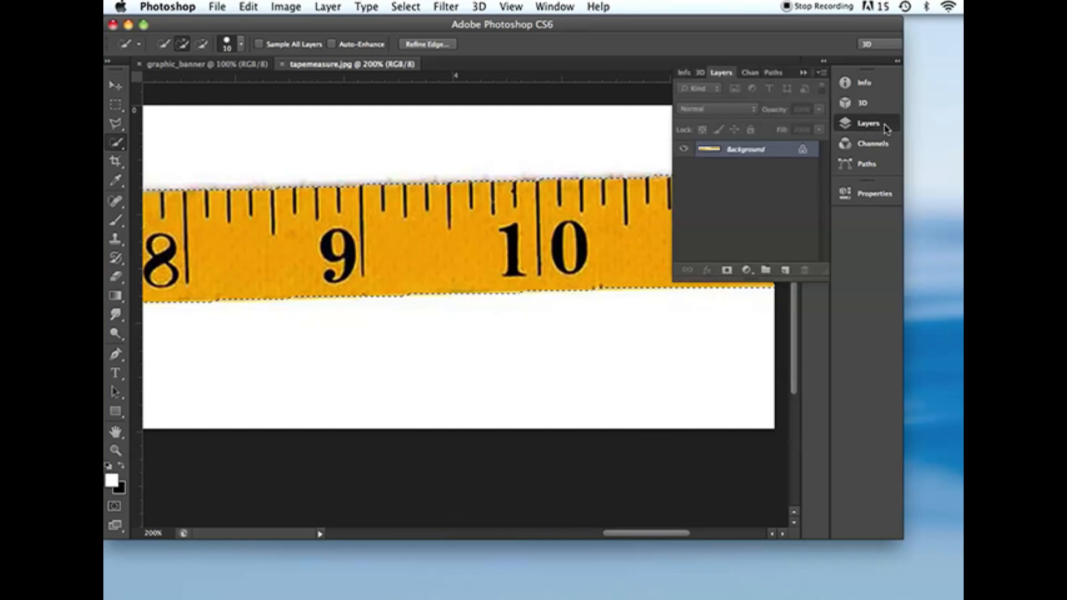
left_click(727, 270)
left_click(727, 270)
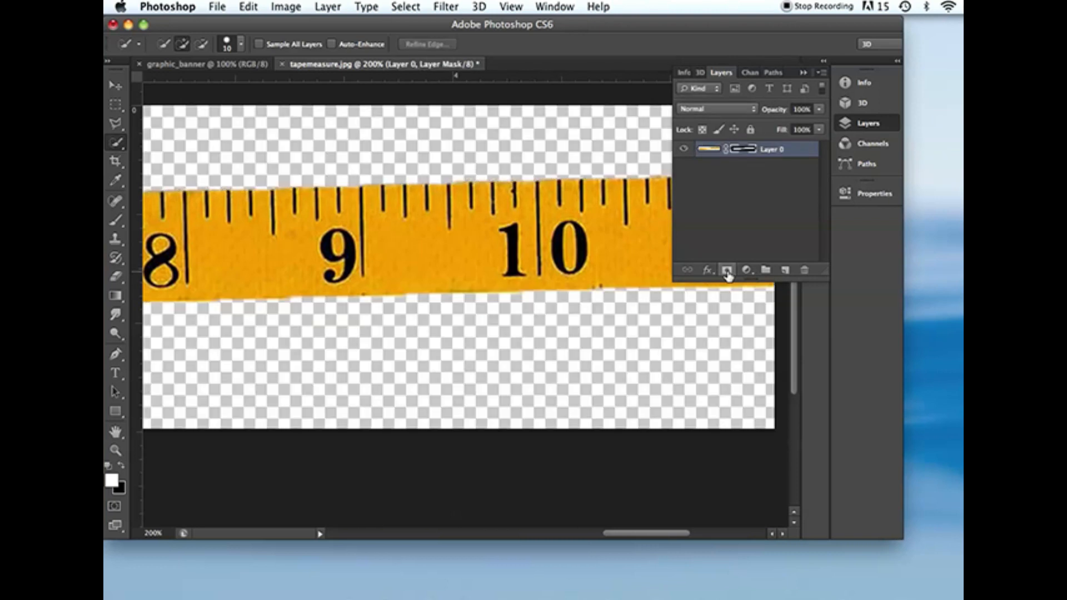
Save the masked tape measure as a PNG in the Original Images folder, with Smallest / Slow compression and no interlacing.
left_click(116, 452)
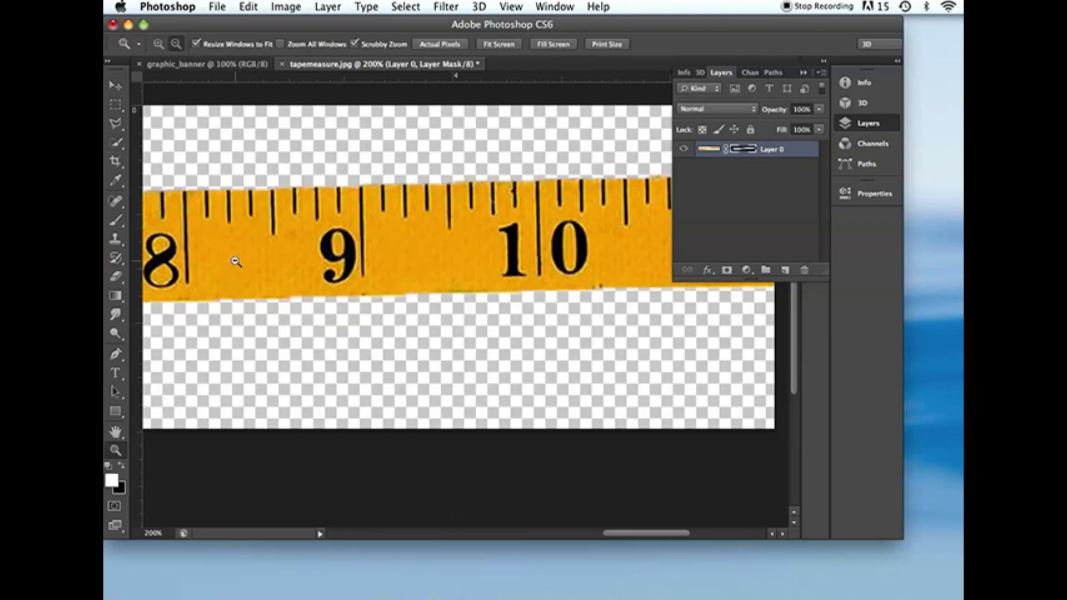
left_click(236, 261, "alt")
left_click(176, 266, "alt")
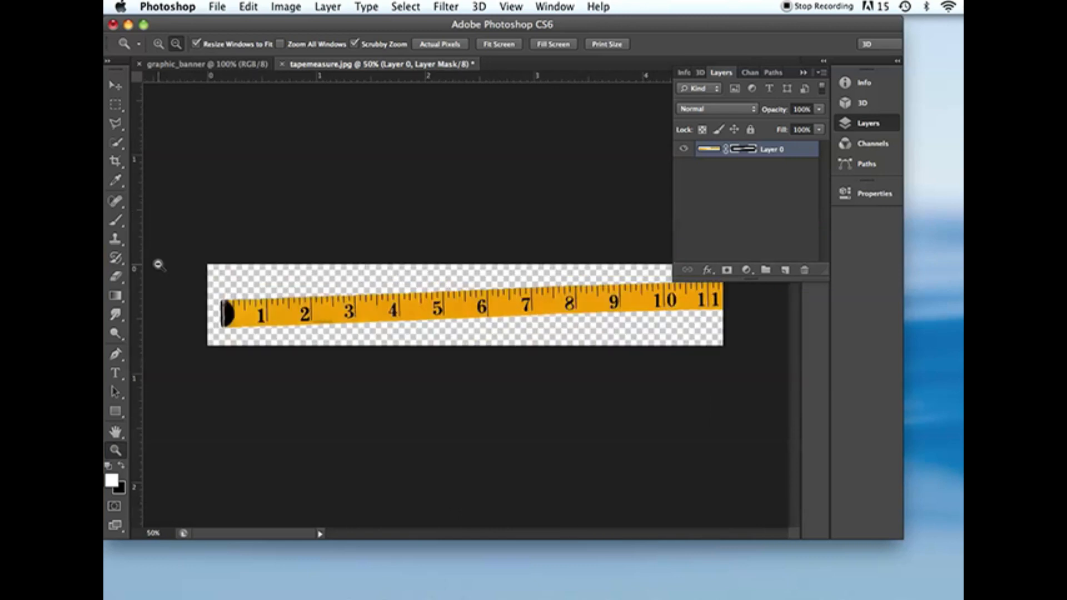
left_click(217, 7)
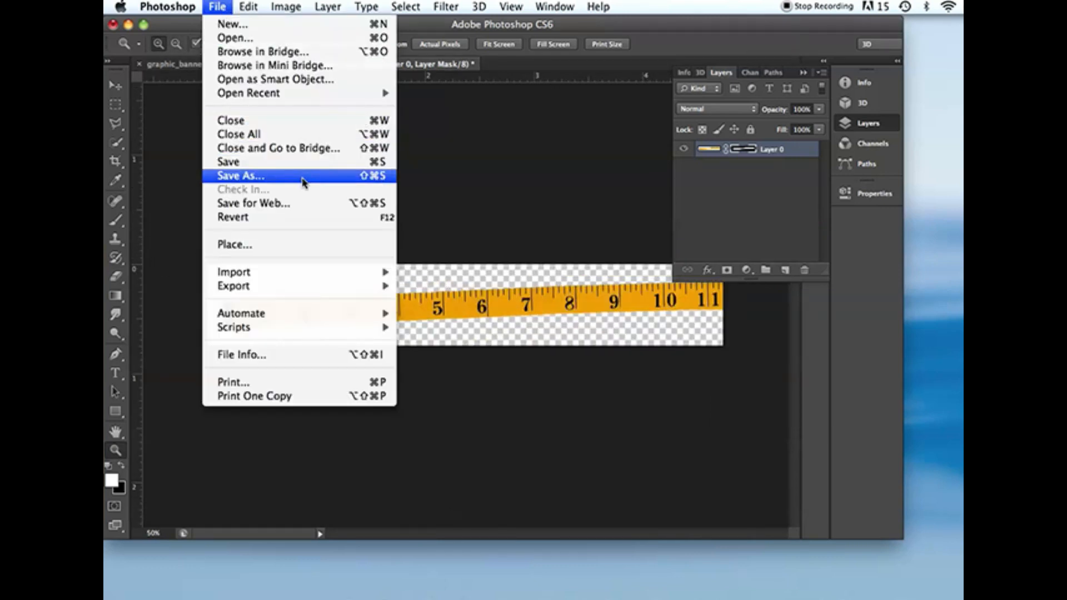
left_click(303, 177)
left_click(768, 272)
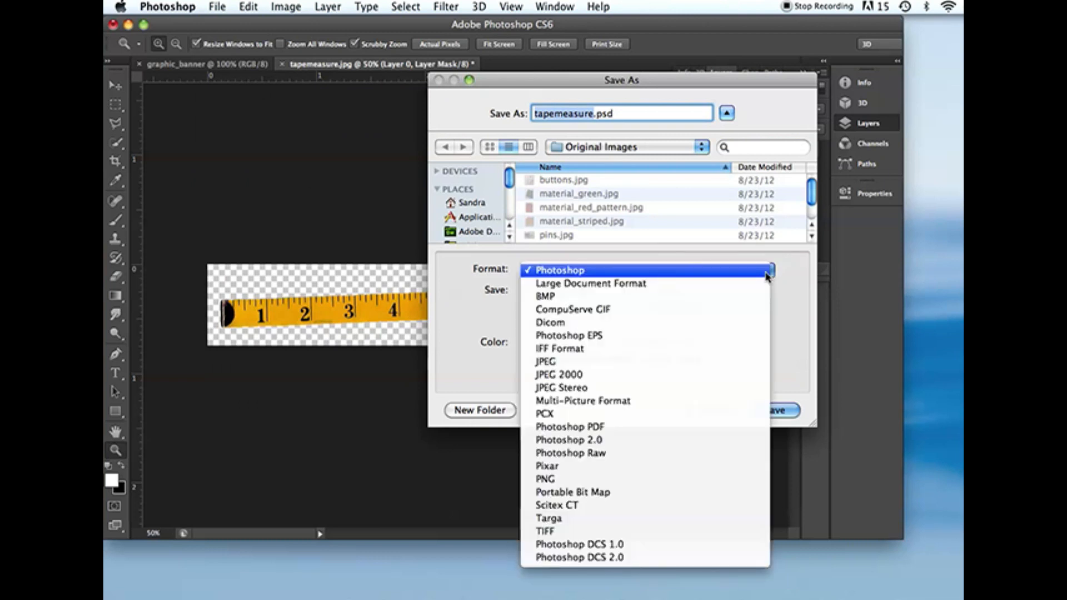
left_click(691, 482)
left_click(785, 410)
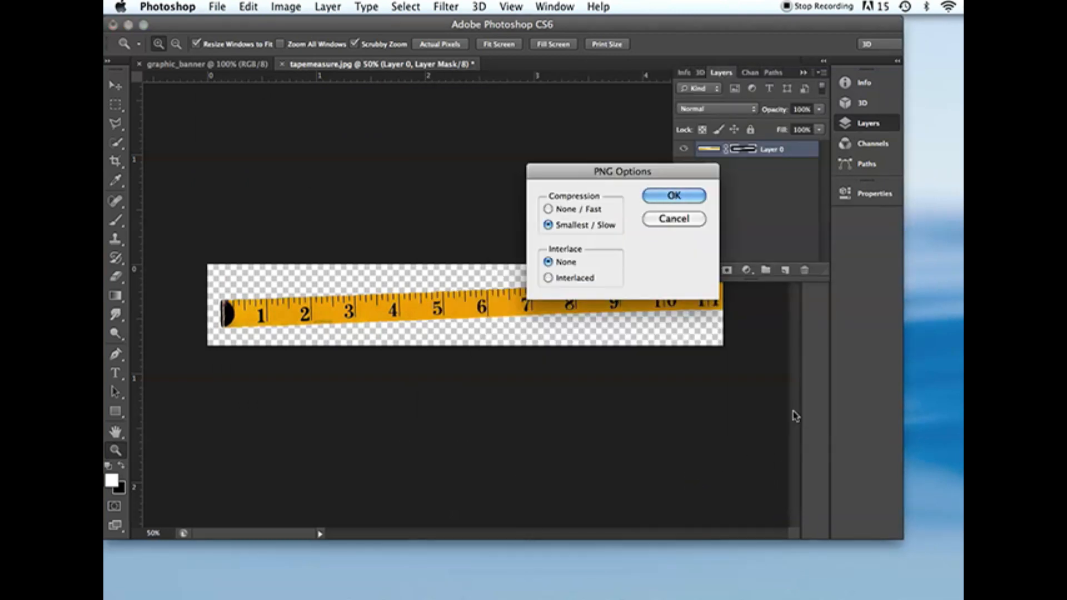
left_click(689, 199)
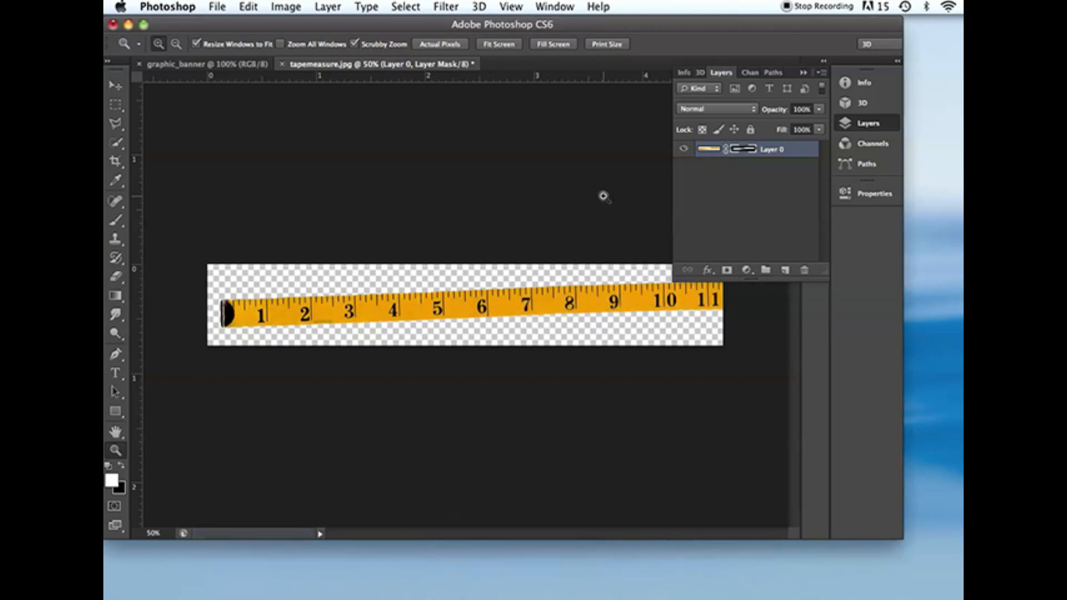
Open buttons.jpg from the Original Images folder.
left_click(217, 6)
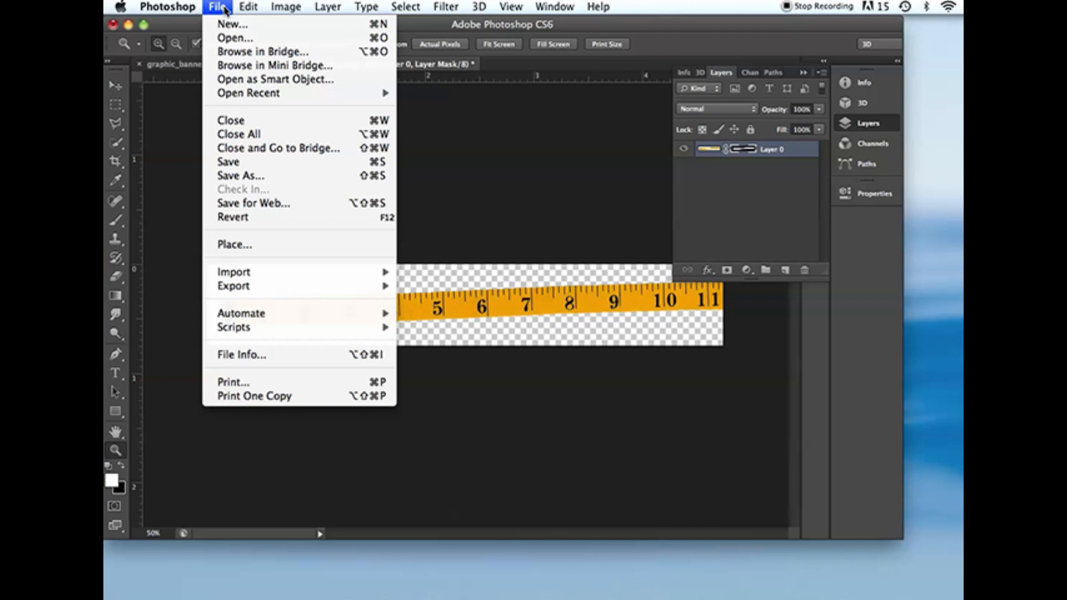
left_click(263, 39)
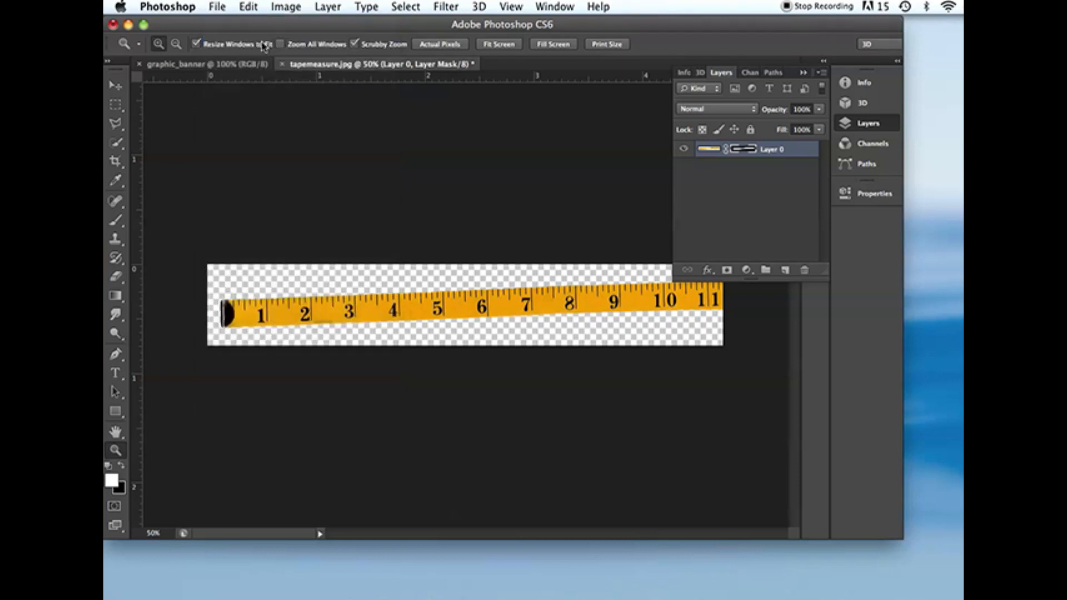
left_click(470, 164)
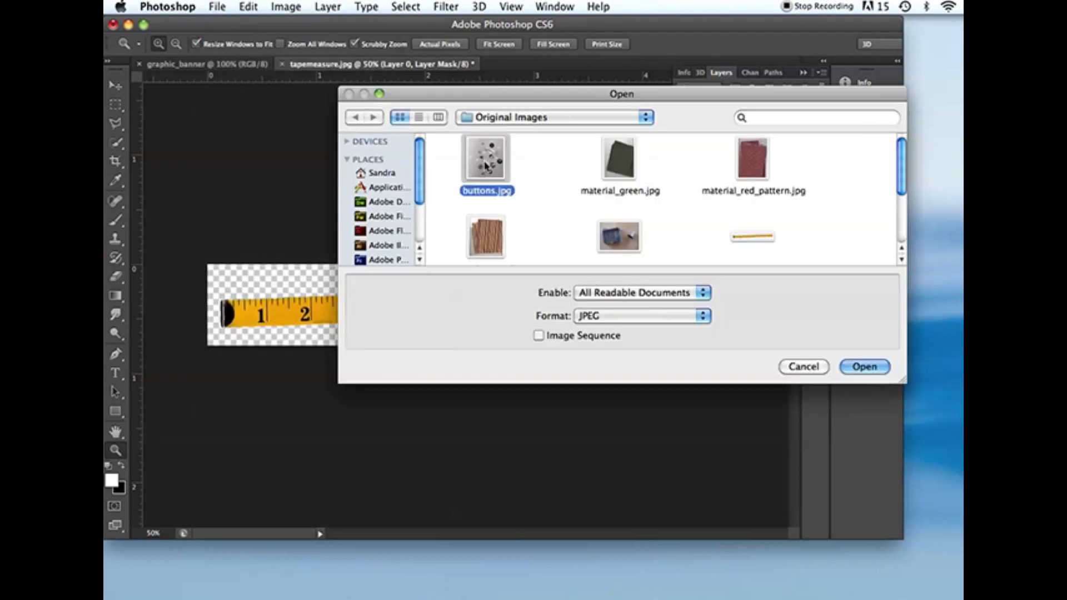
left_click(865, 368)
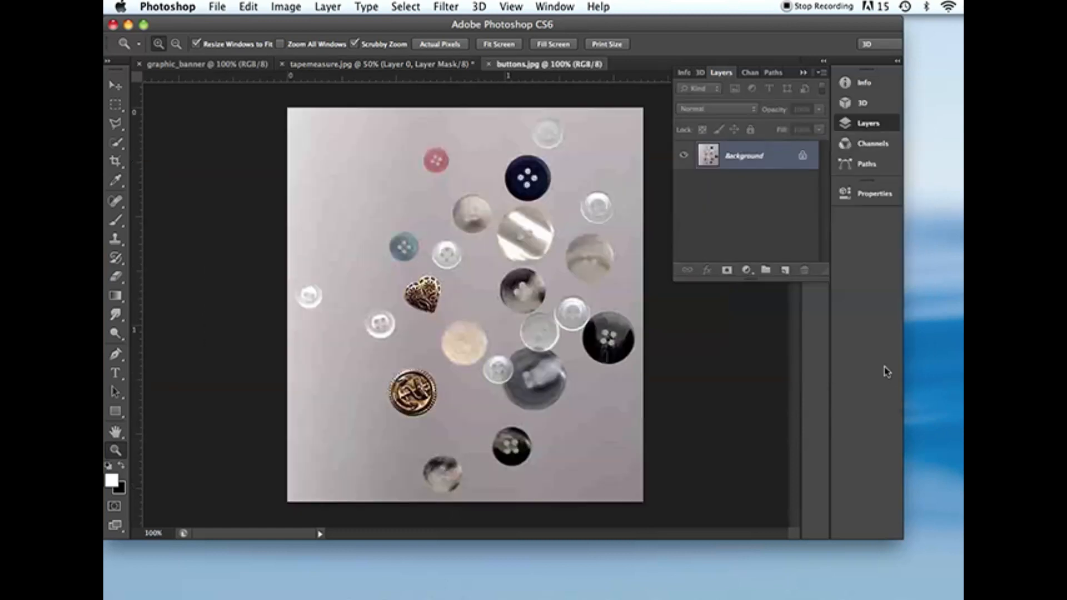
Select the dark navy button with the Quick Selection tool.
left_click(491, 210)
left_click(554, 154)
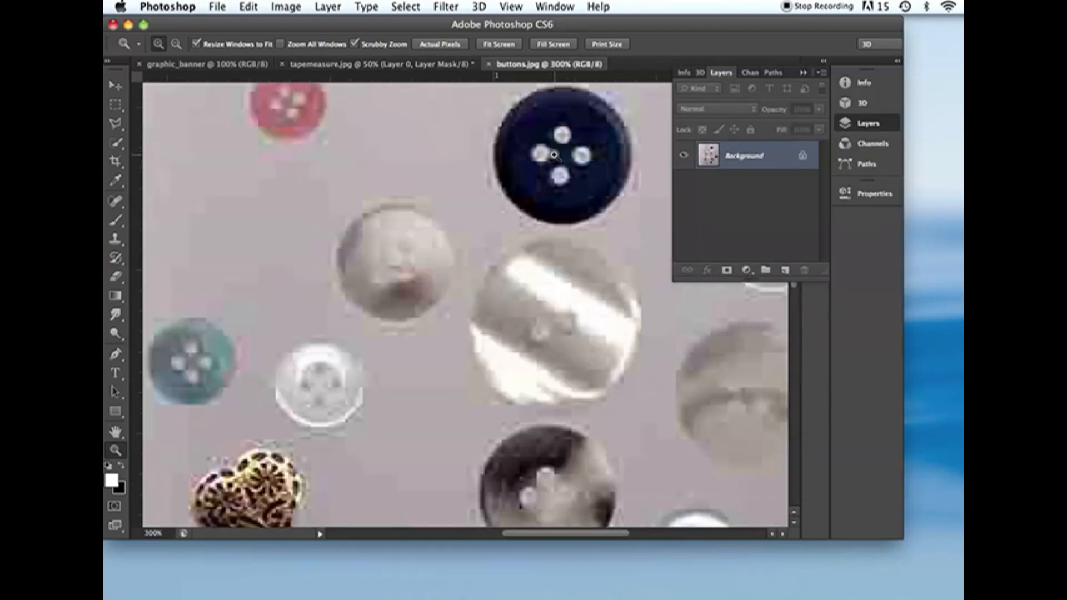
left_click(117, 143)
mouse_move(511, 305)
left_mouse_down()
mouse_move(544, 298)
mouse_move(582, 315)
left_mouse_up()
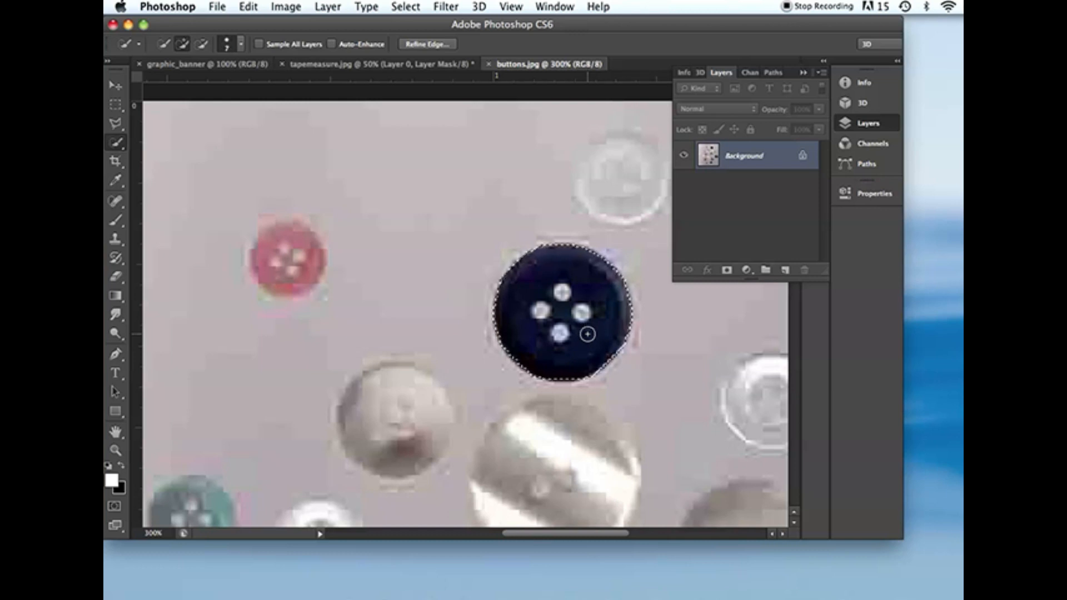
Subtract the four holes of the navy button from the selection.
key("alt")
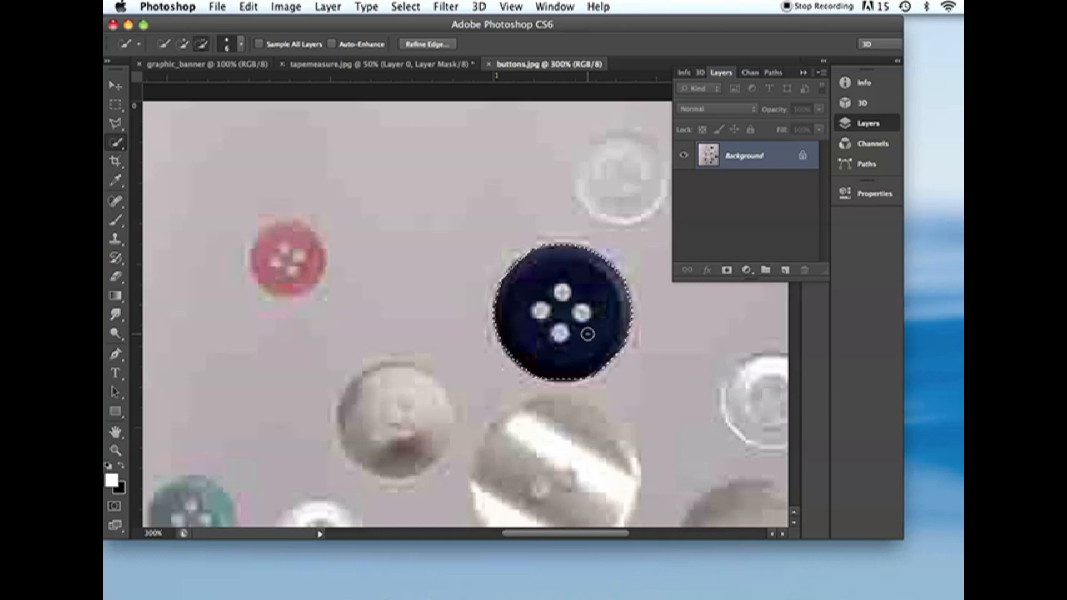
left_click(582, 313, "alt")
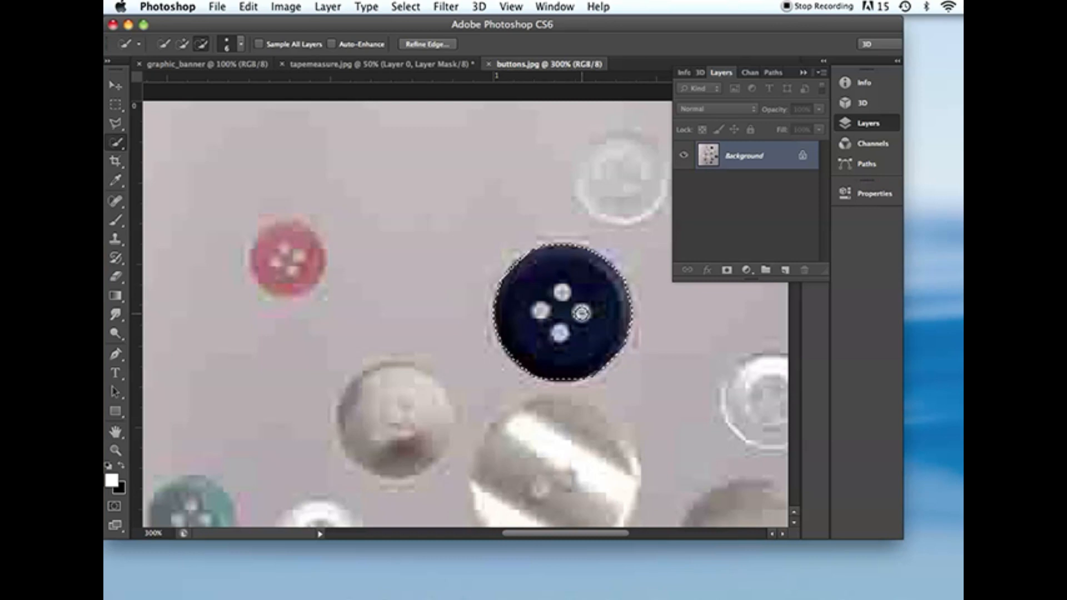
left_click(561, 293, "alt")
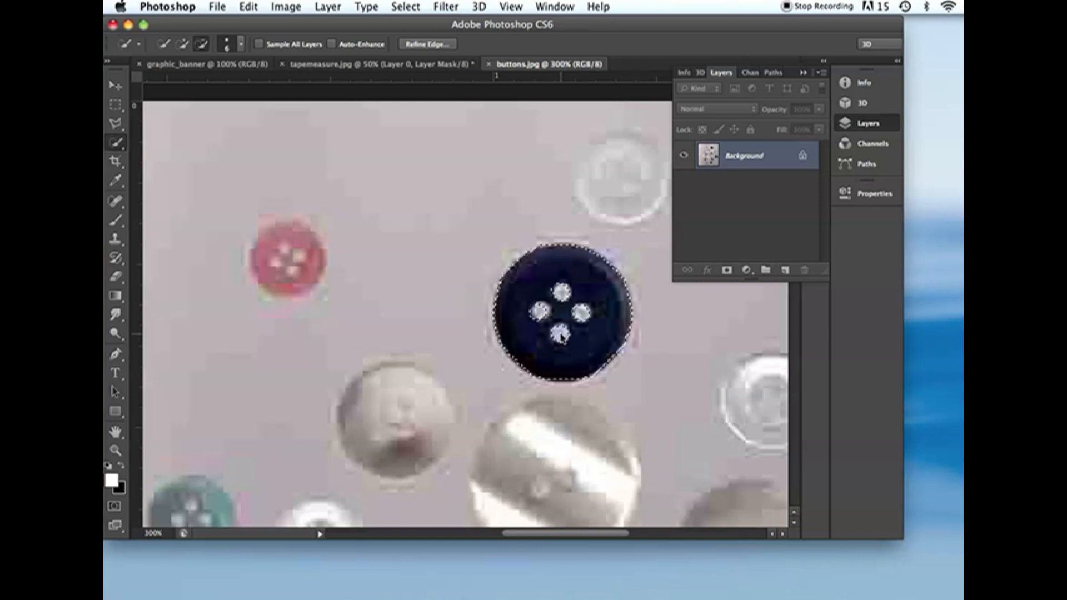
Add the small pink button to the selection and subtract the patch of background caught beside it.
mouse_move(318, 277)
left_mouse_down()
mouse_move(290, 239)
mouse_move(271, 256)
left_mouse_up()
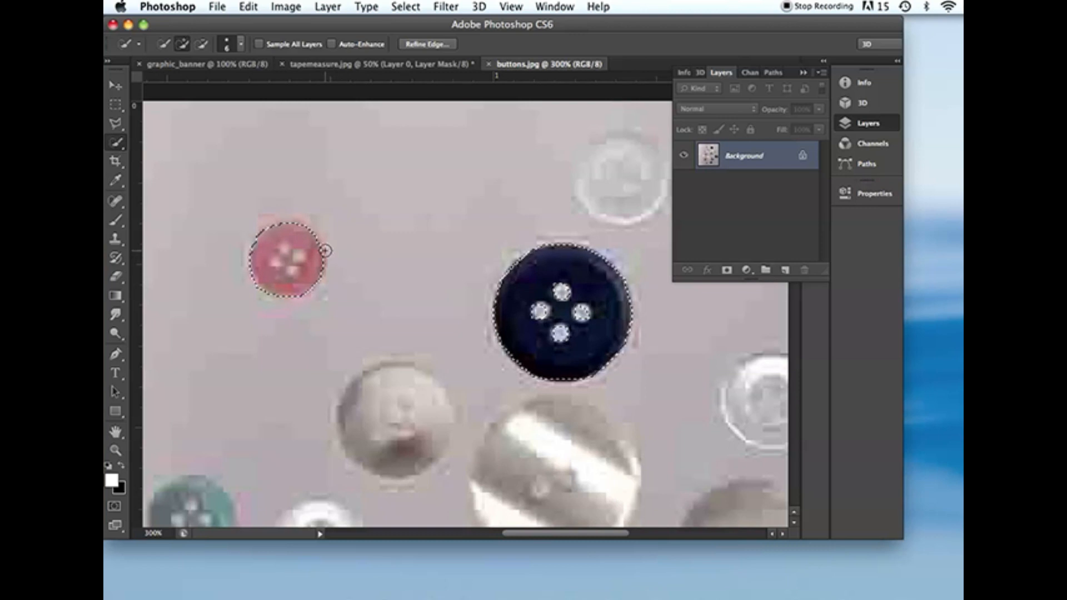
left_click_drag(330, 238, 340, 248)
key("alt")
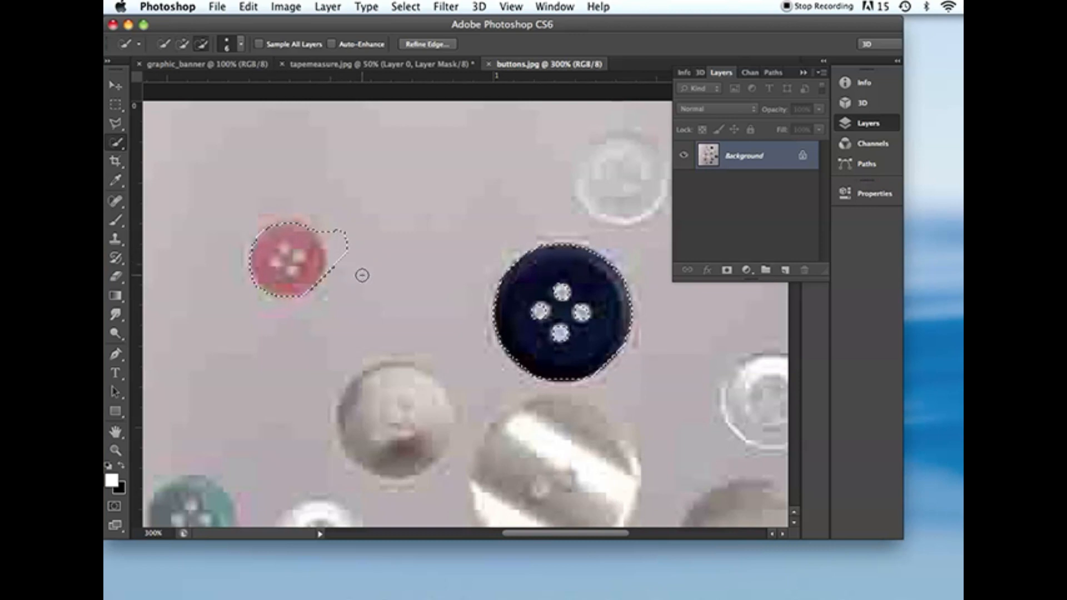
mouse_move(350, 243)
left_mouse_down()
mouse_move(340, 225)
mouse_move(342, 263)
left_mouse_up()
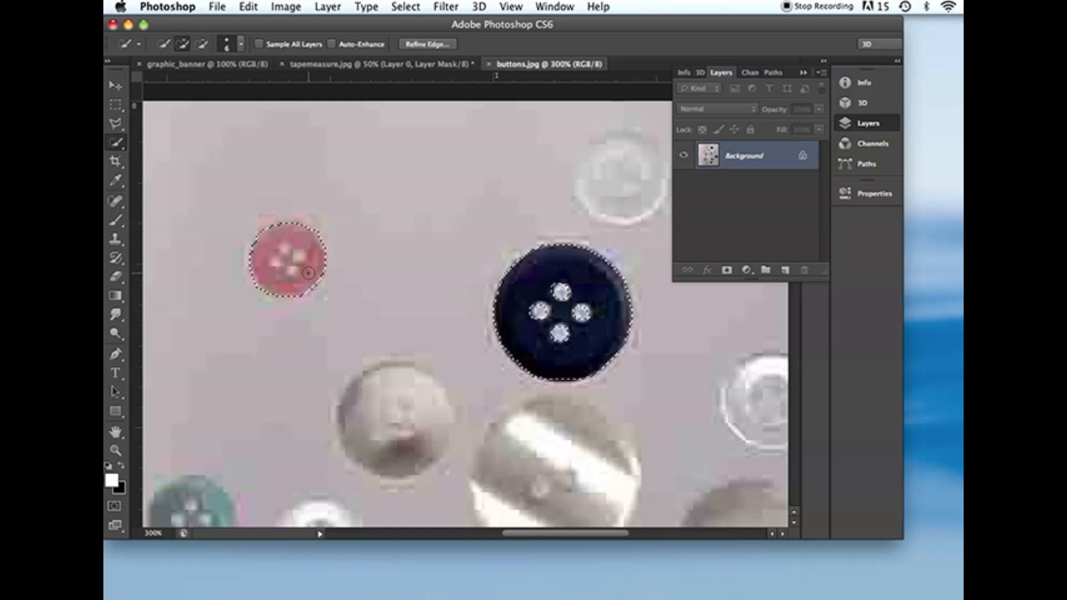
Subtract the four holes of the pink button from the selection using a brush size of 3.
key("alt")
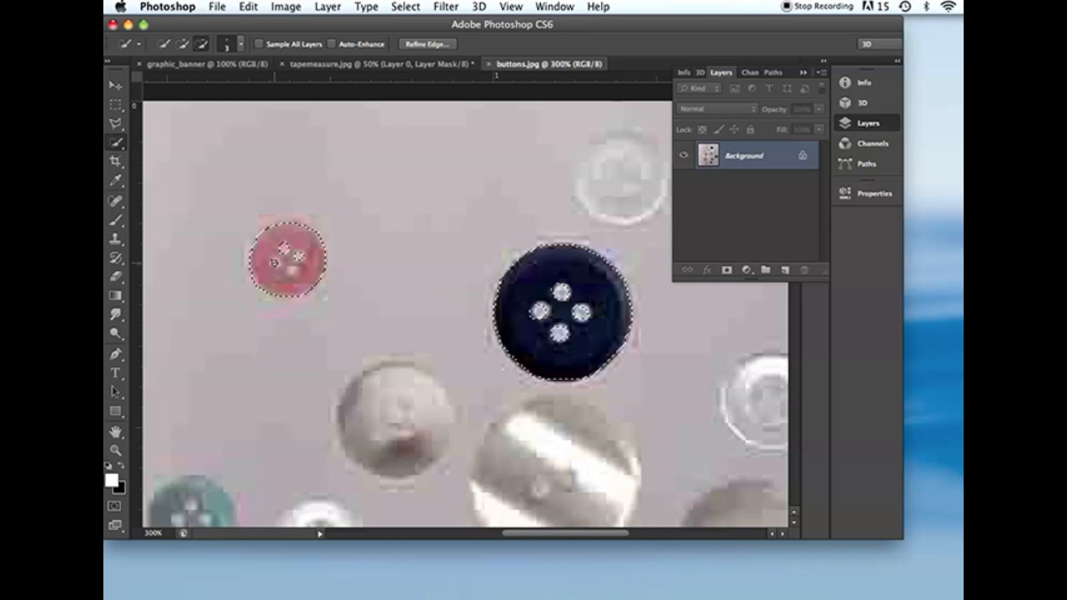
left_click(290, 273, "alt")
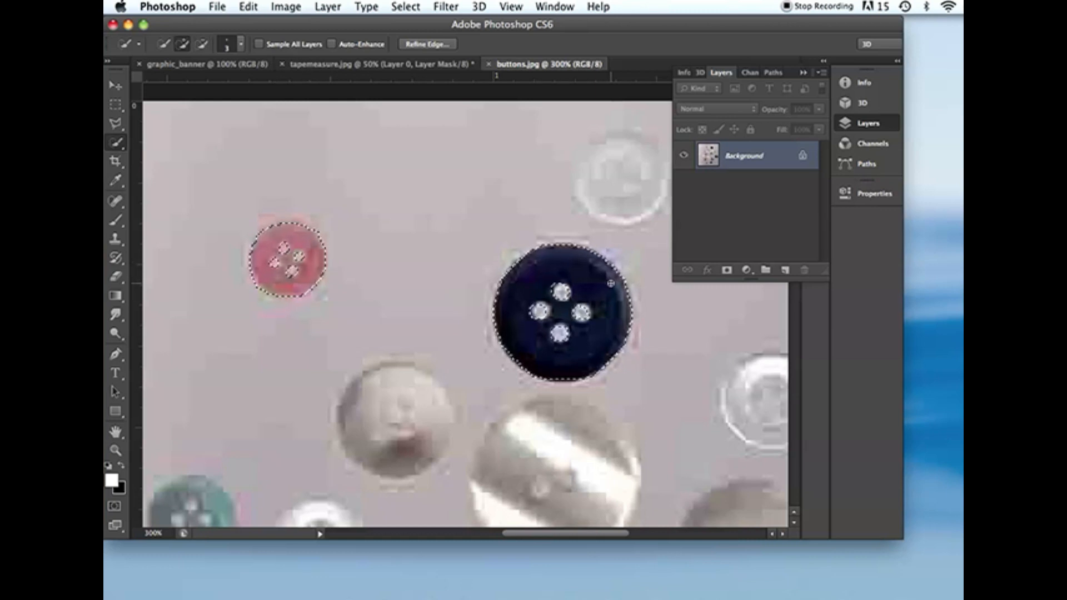
Mask the layer to the selected buttons and save the image as a PNG with smallest compression and no interlacing.
left_click(727, 271)
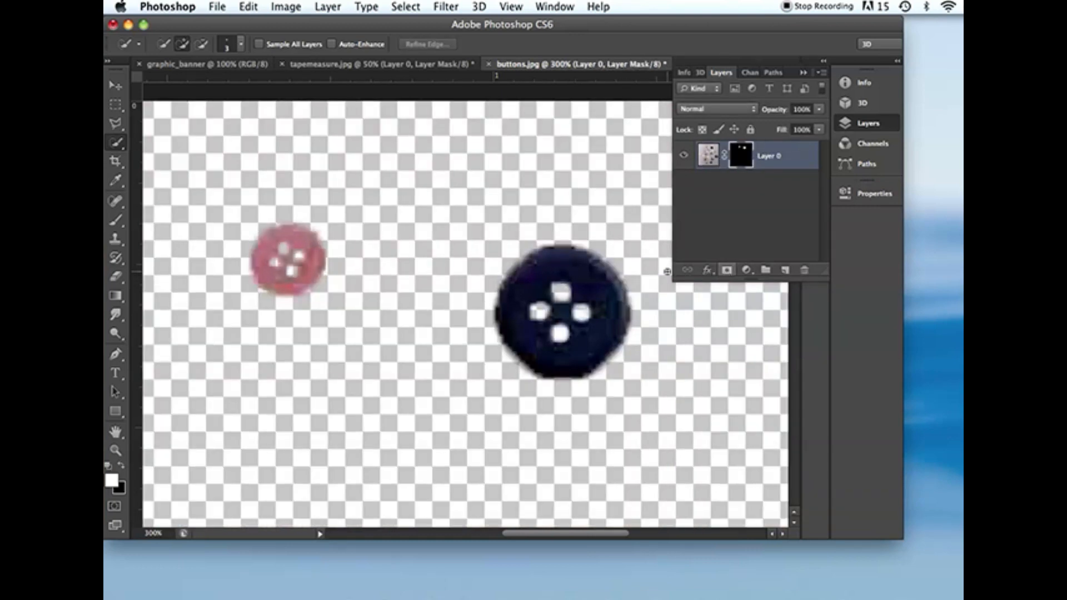
left_click(219, 8)
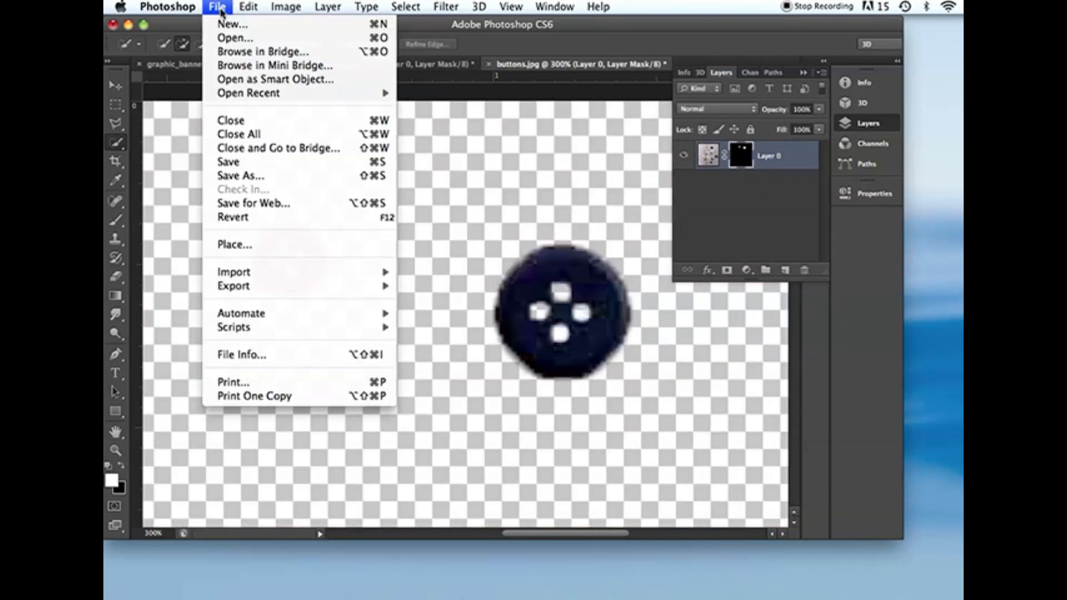
left_click(291, 177)
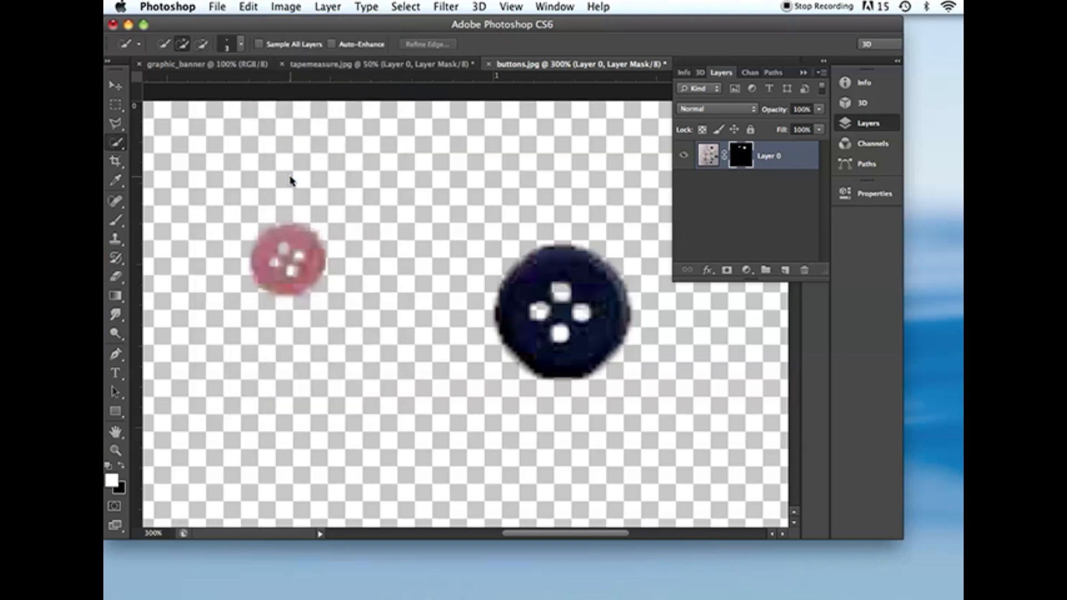
left_click(769, 275)
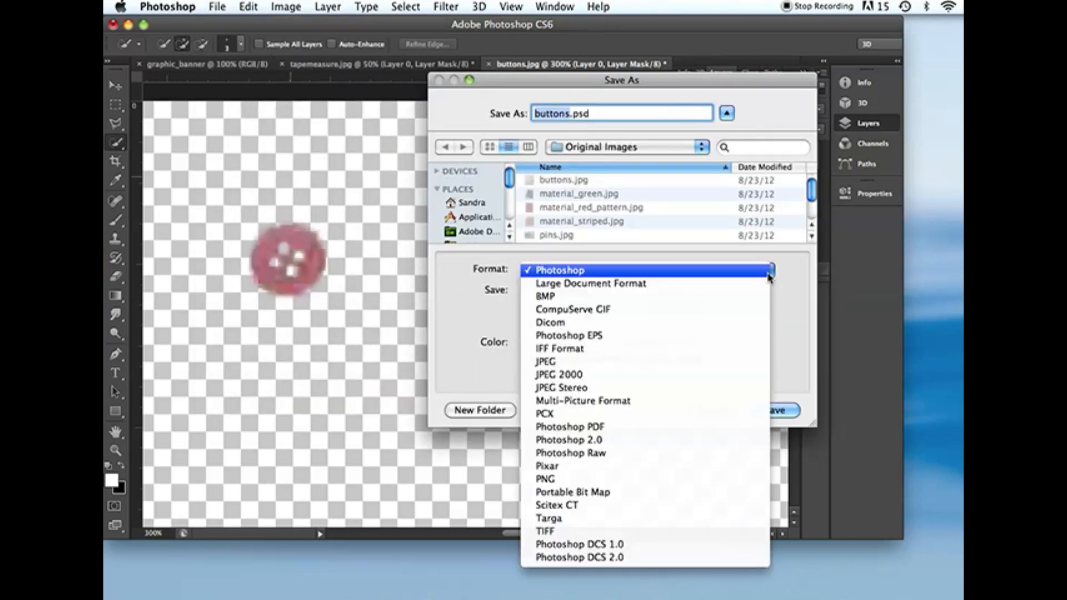
left_click(700, 485)
left_click(793, 414)
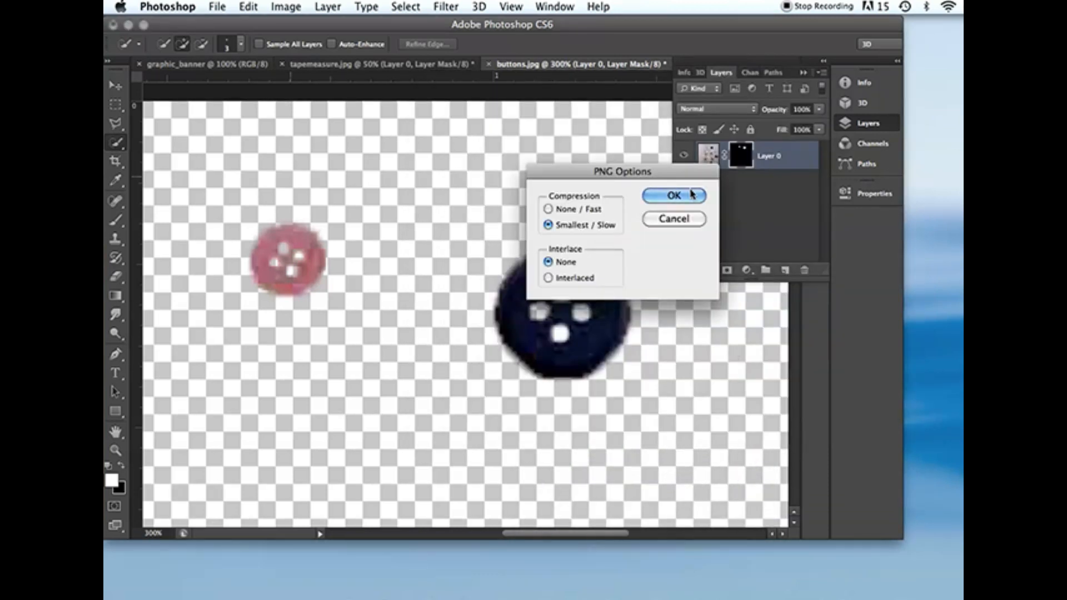
left_click(692, 195)
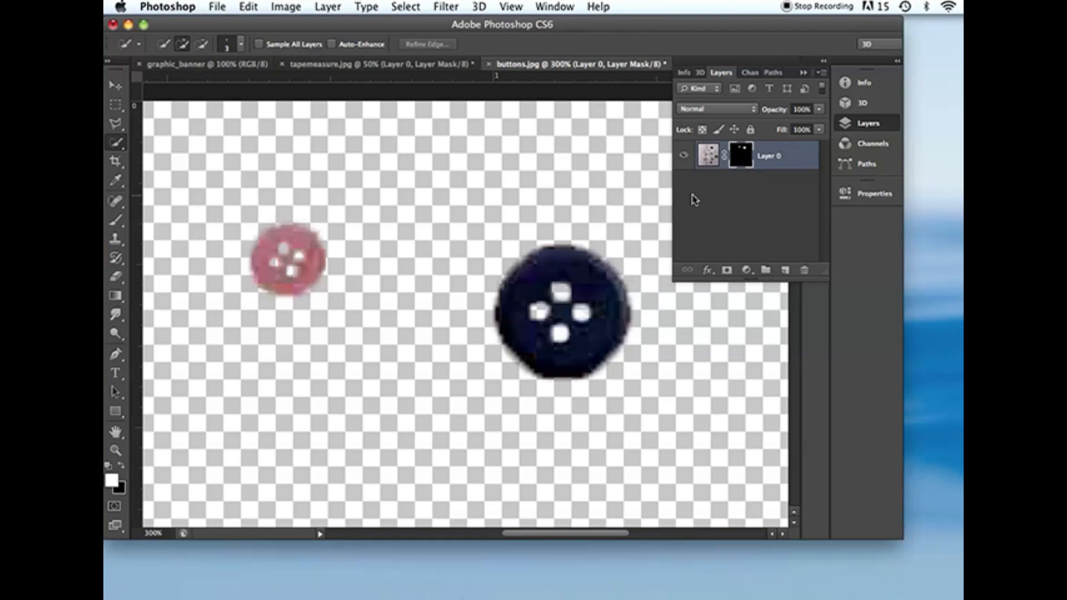
Place thread.png from the Prepared Images folder into the graphic_banner document.
left_click(205, 65)
left_click(117, 89)
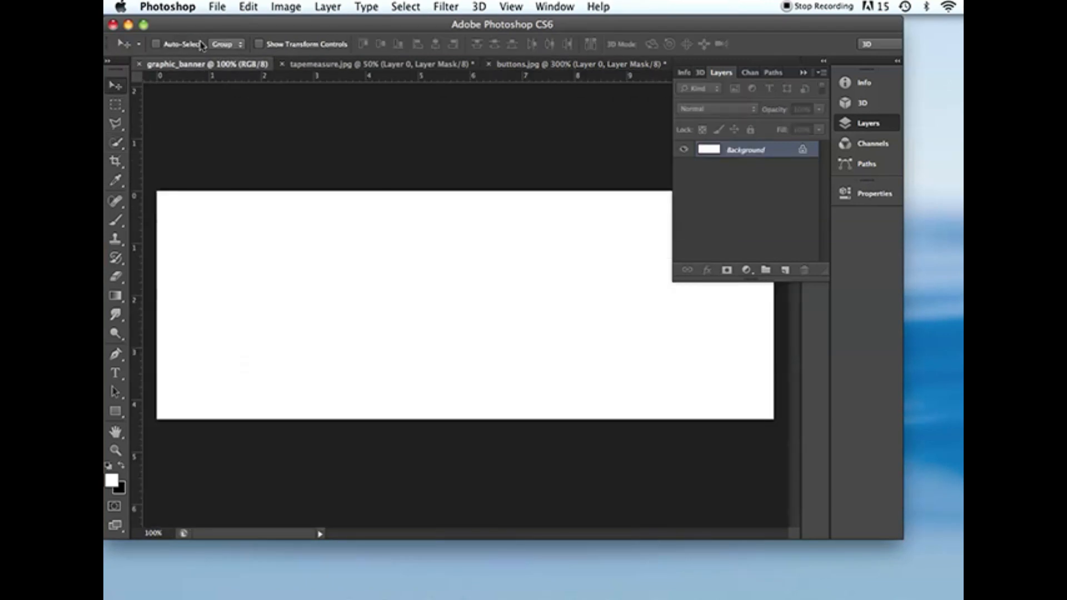
left_click(219, 7)
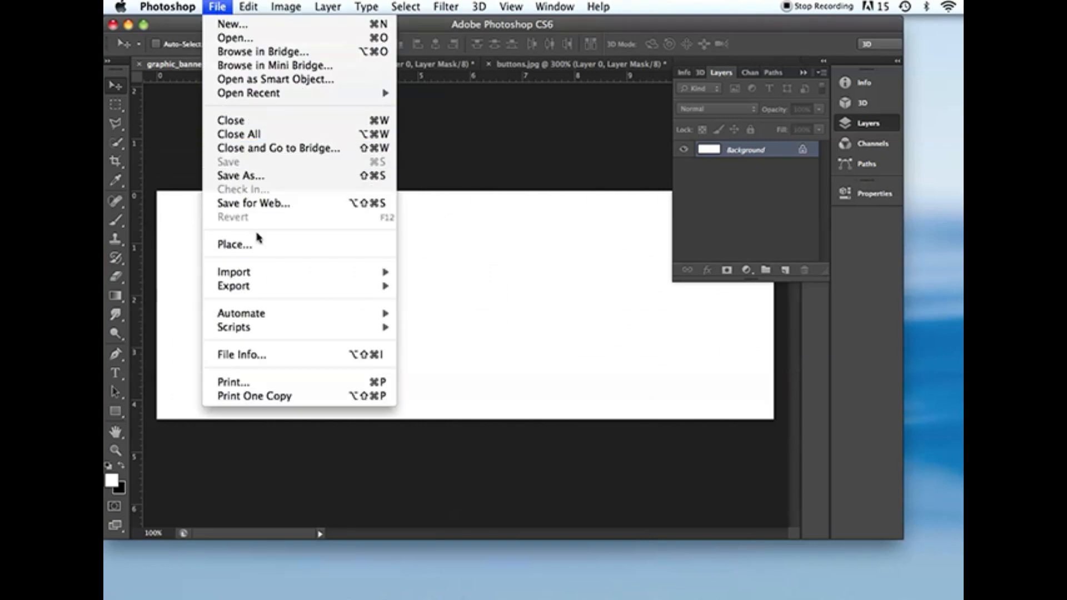
left_click(269, 246)
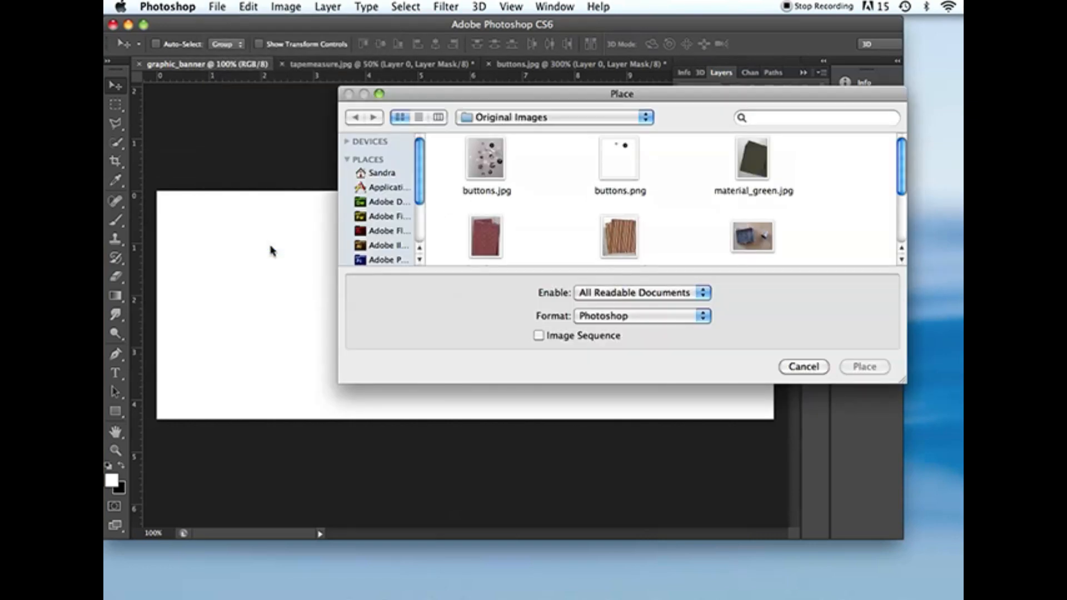
left_click(646, 117)
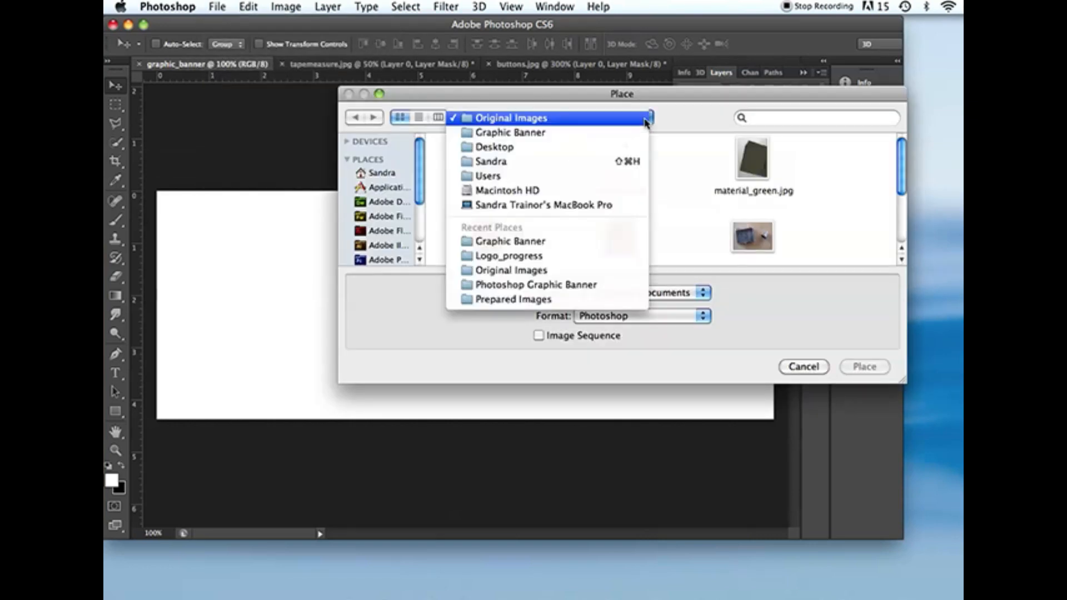
left_click(616, 134)
double_click(627, 163)
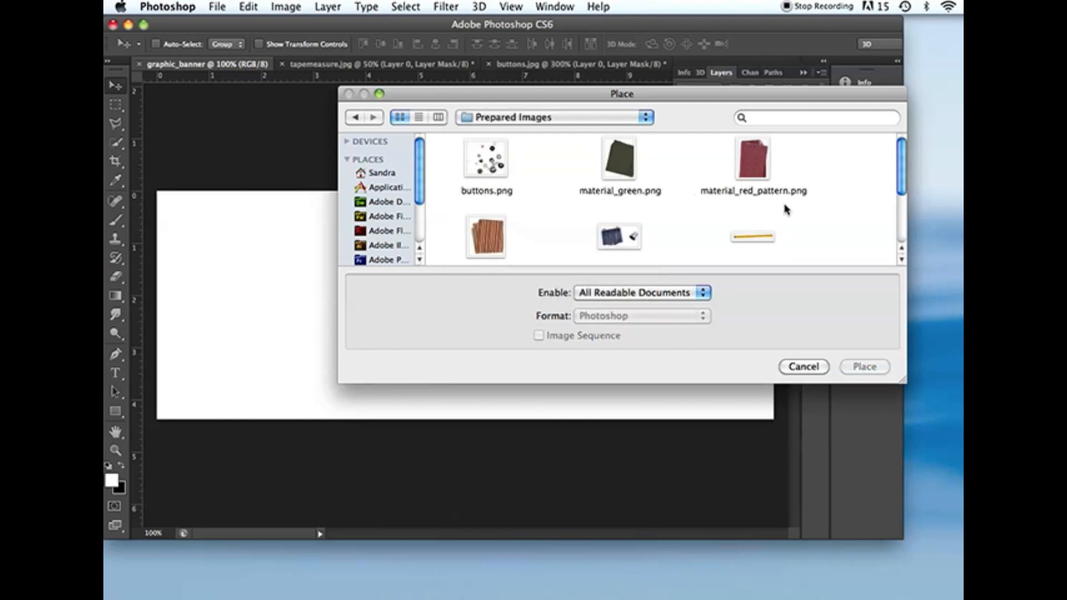
left_click_drag(901, 191, 892, 242)
left_click(499, 225)
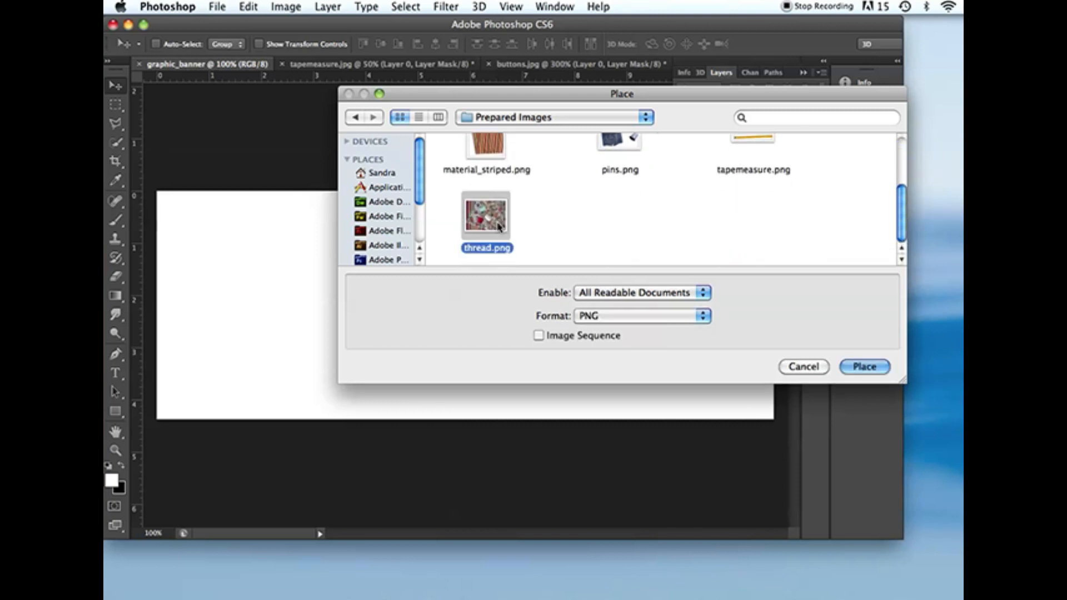
left_click(882, 368)
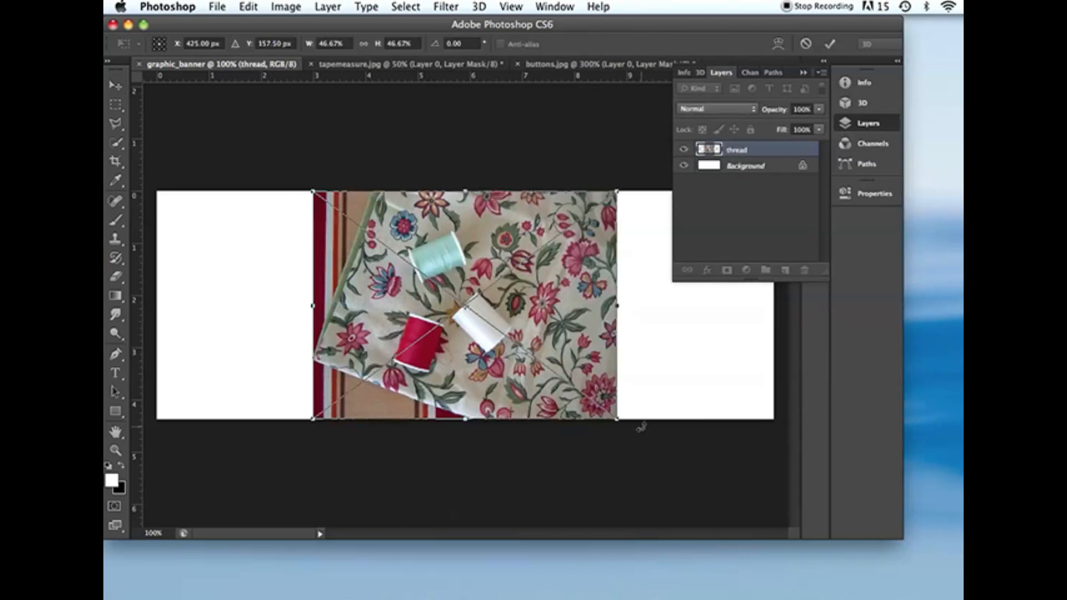
Enlarge the placed thread image to about 94% and position it over the right part of the banner.
left_click_drag(619, 422, 895, 501)
left_click_drag(597, 403, 663, 285)
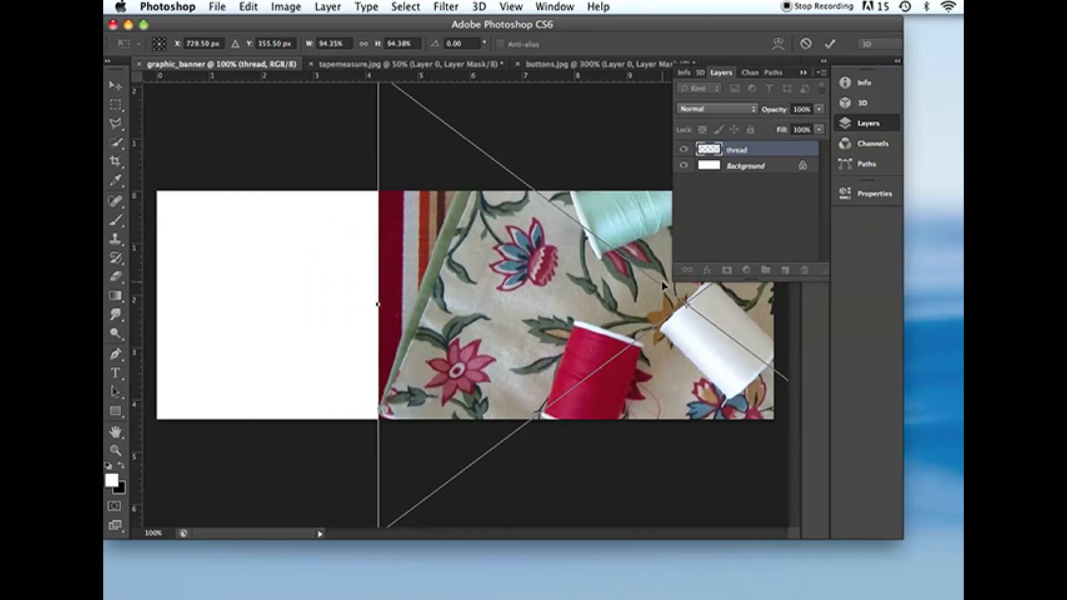
key("Return")
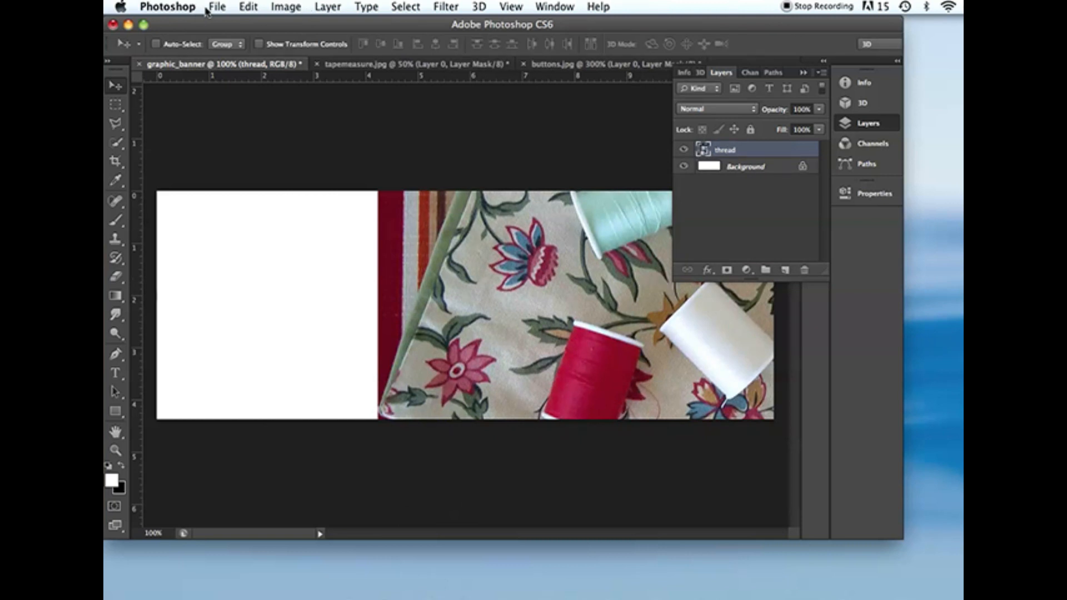
Place material_red_pattern.png, scaled to about 515%, so the fabric covers the left half of the banner.
left_click(216, 8)
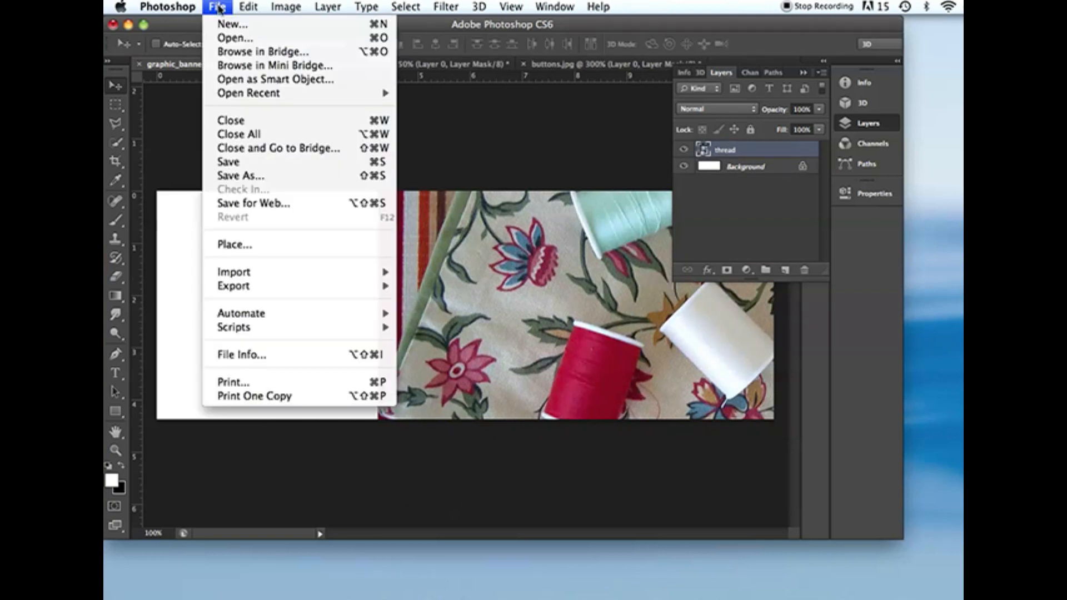
left_click(274, 247)
left_click(755, 166)
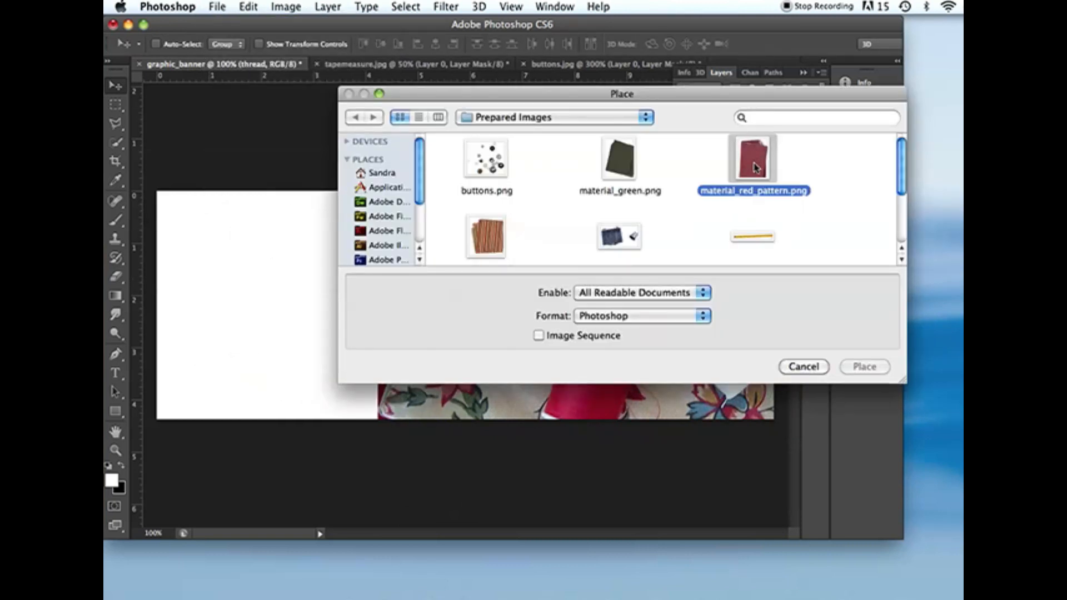
left_click(865, 366)
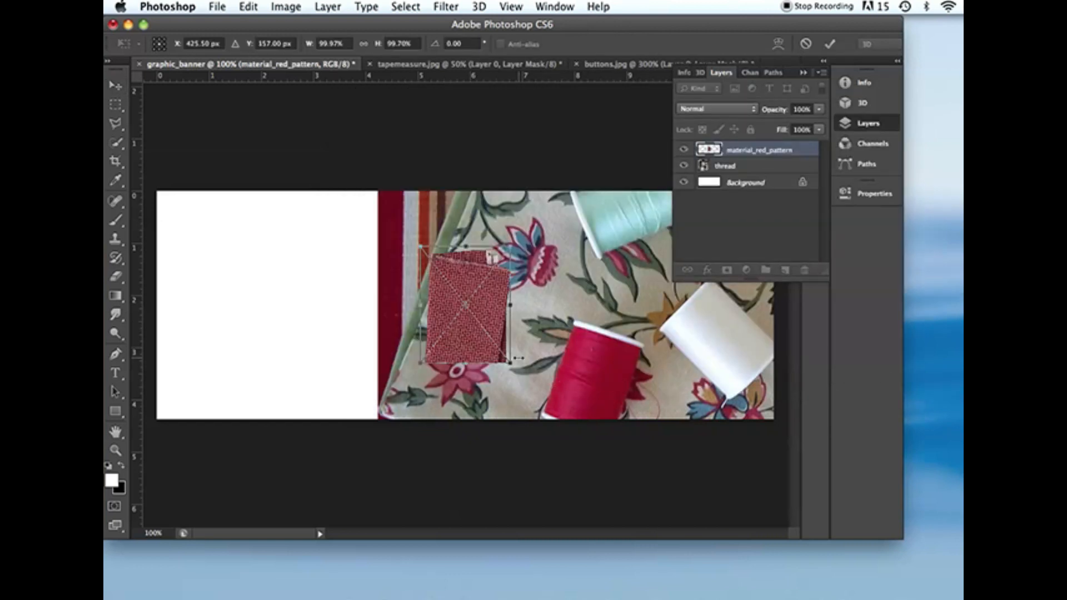
left_click_drag(511, 365, 961, 554)
left_click_drag(671, 399, 280, 135)
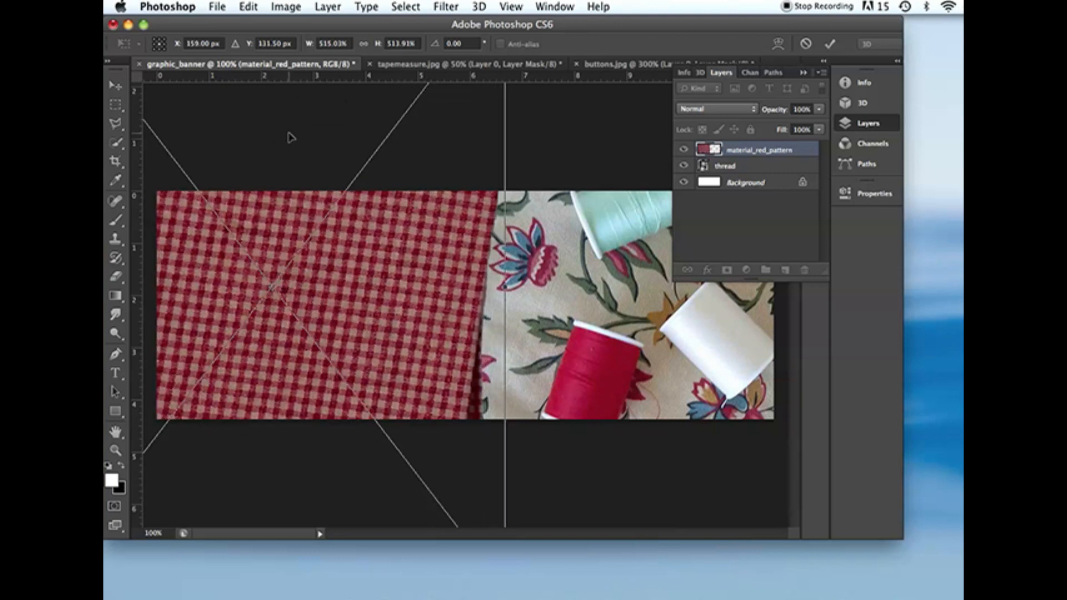
key("Return")
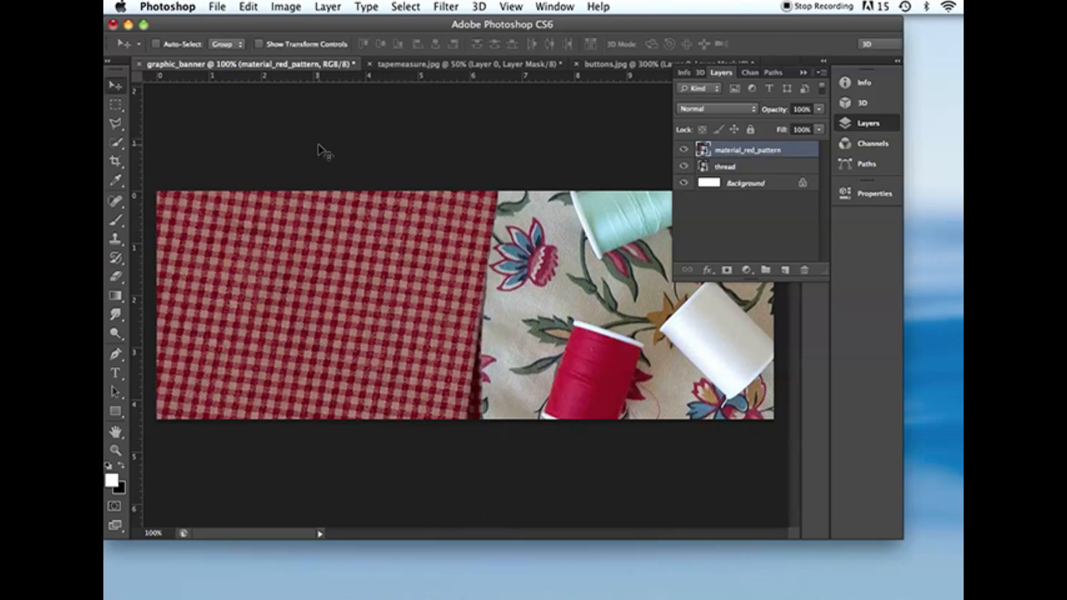
Place buttons.png, scaled to about 380%, with its buttons spread over the red checked fabric.
left_click(216, 8)
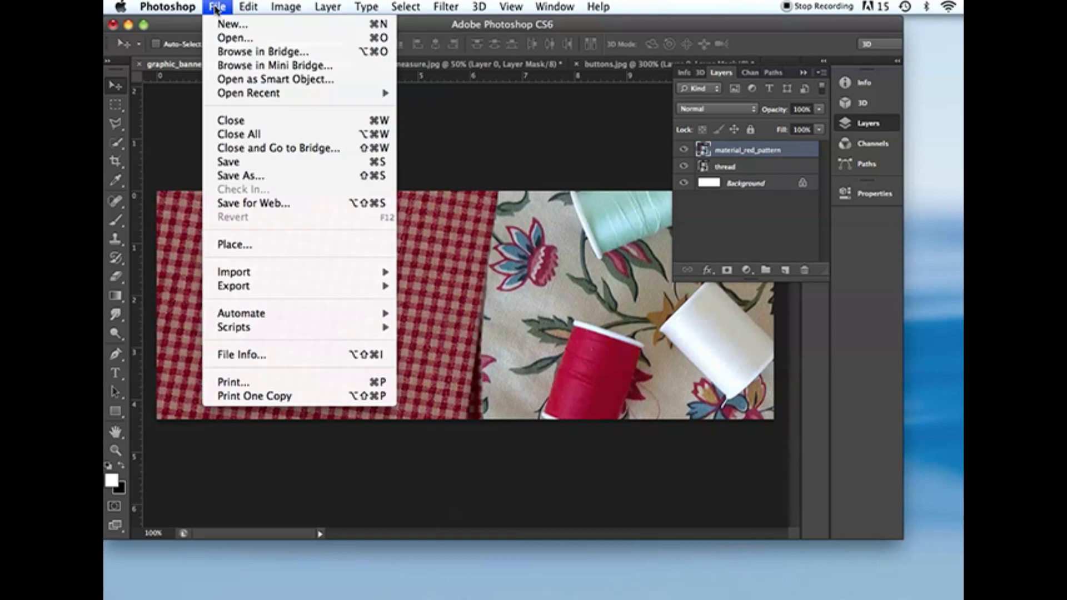
left_click(289, 249)
left_click(483, 169)
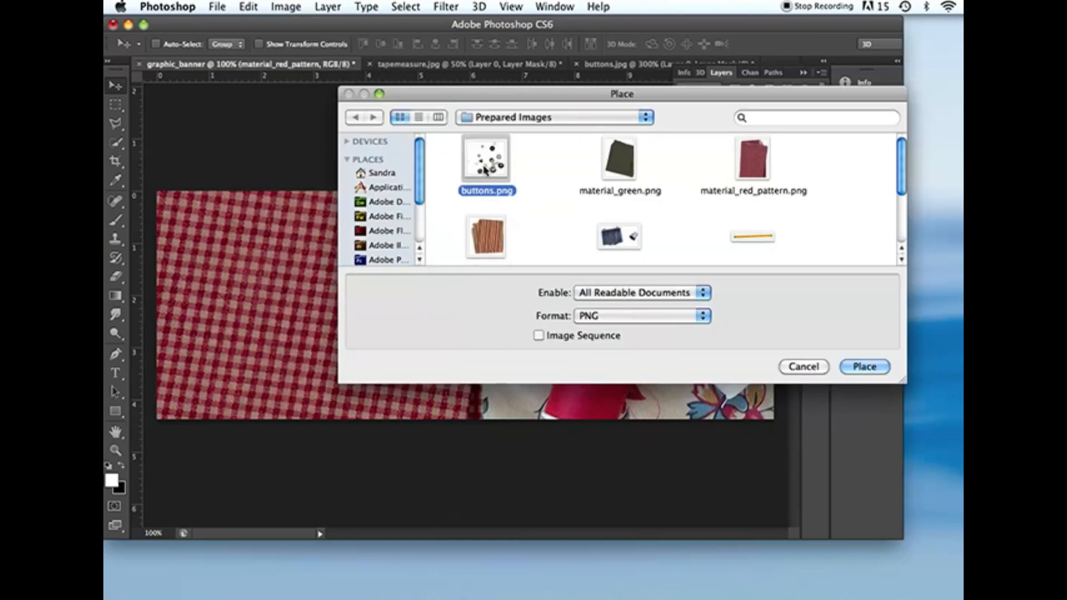
left_click(885, 368)
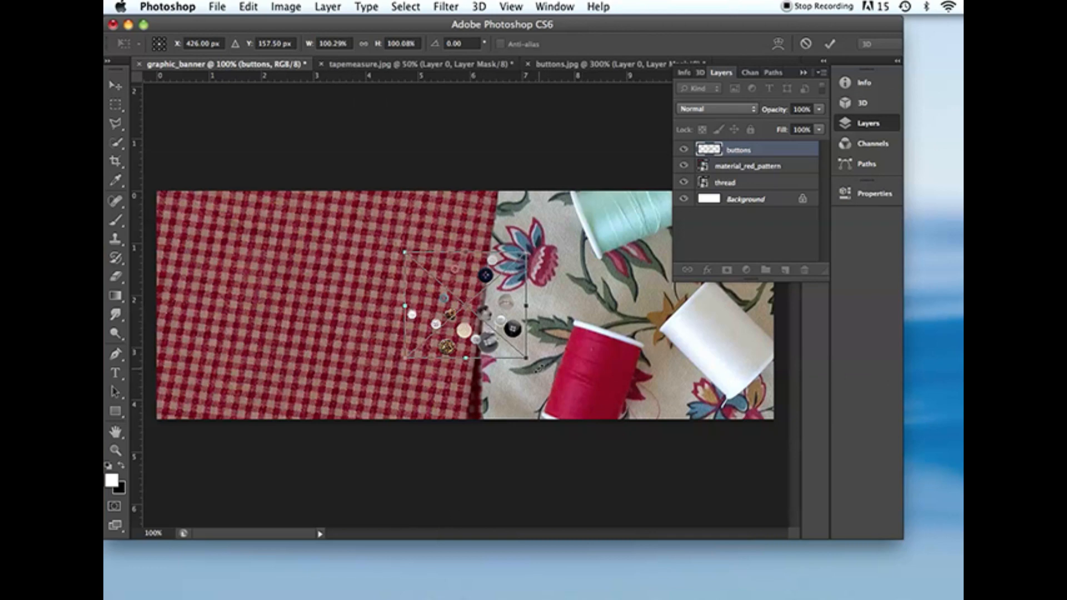
left_click_drag(529, 360, 948, 550)
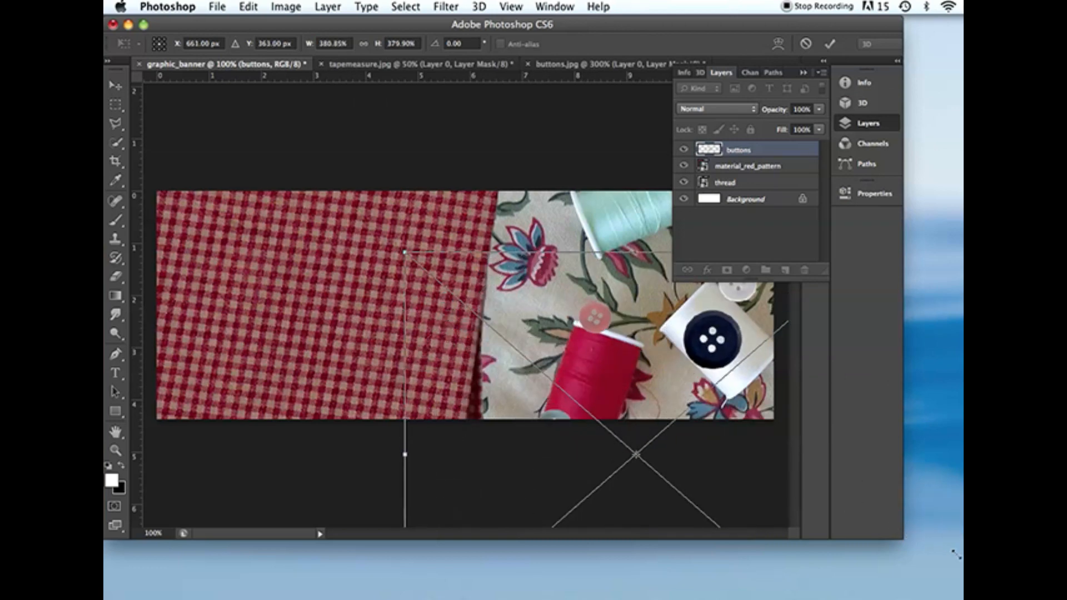
left_click_drag(733, 349, 339, 252)
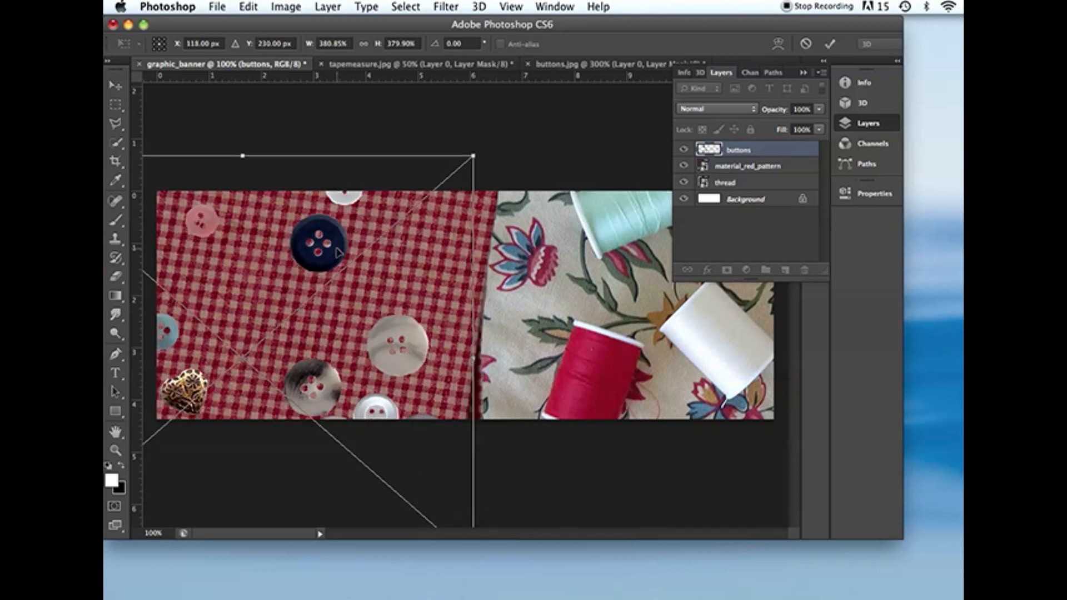
key("Return")
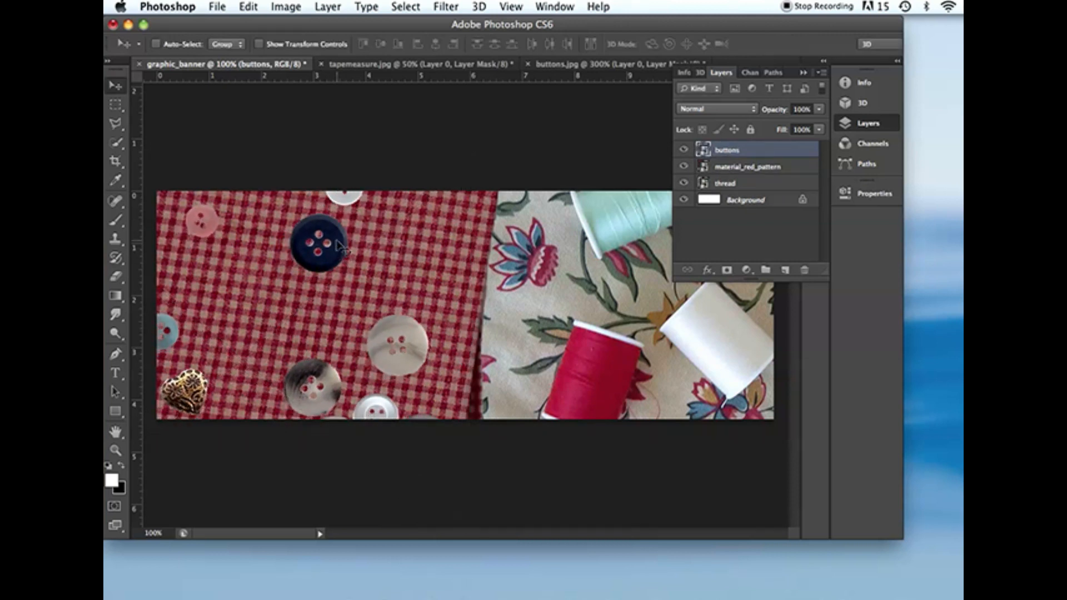
Place material_striped.png, enlarged and positioned between the red checked fabric and the thread spools.
left_click(221, 7)
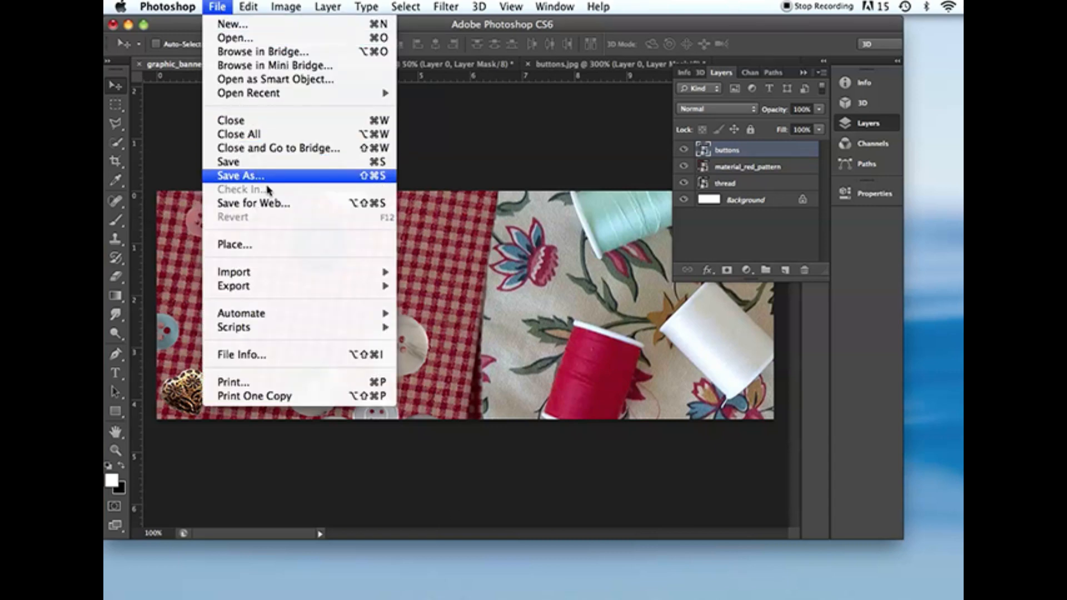
left_click(285, 245)
scroll(903, 201, "down", 3)
left_click(493, 209)
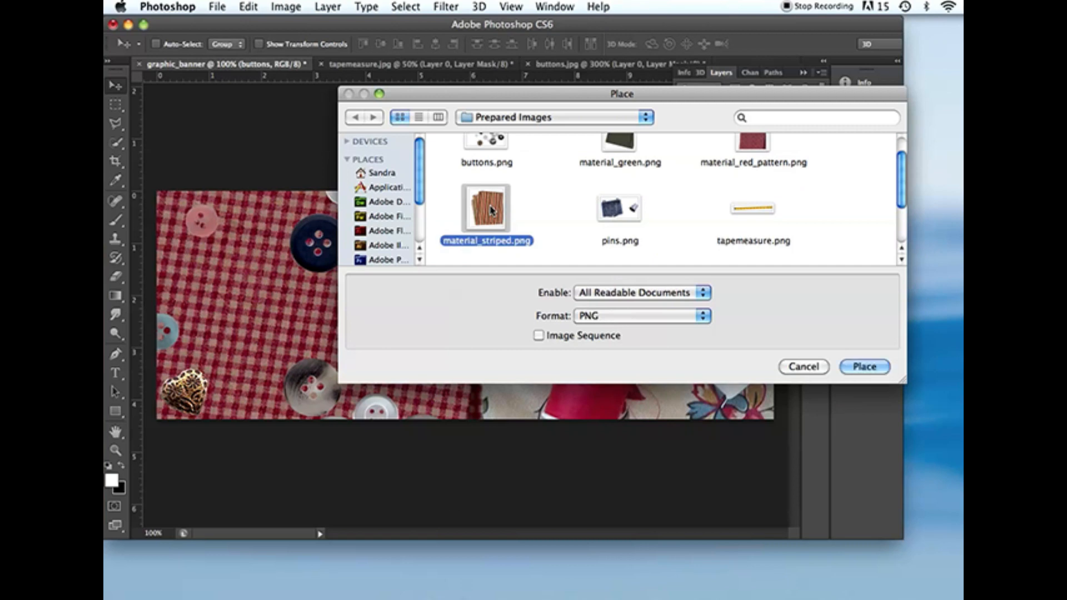
left_click(863, 366)
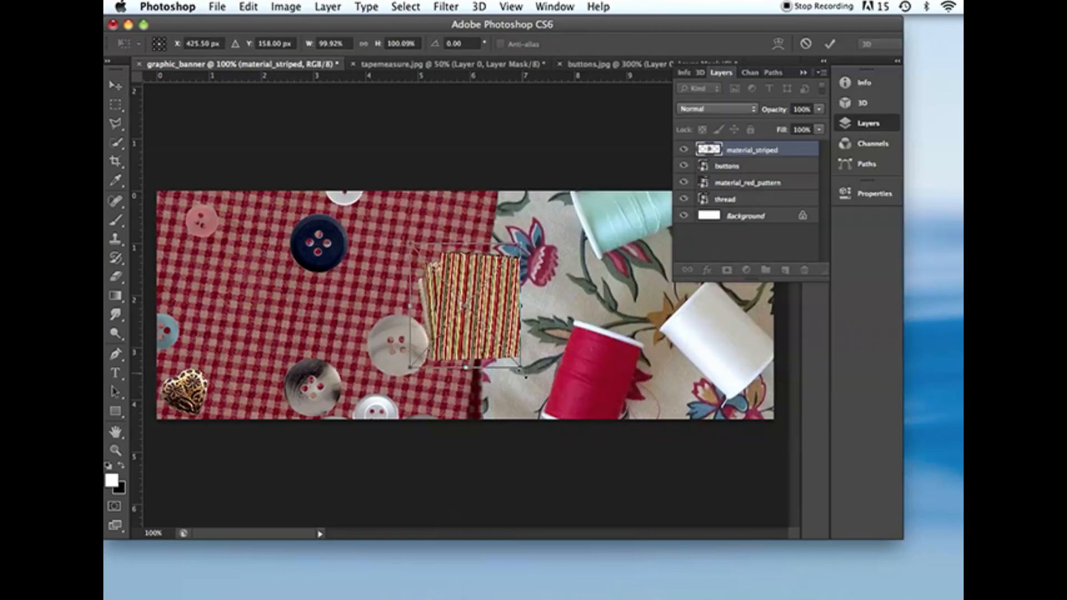
left_click_drag(522, 368, 923, 522)
left_click_drag(668, 386, 471, 337)
key("Return")
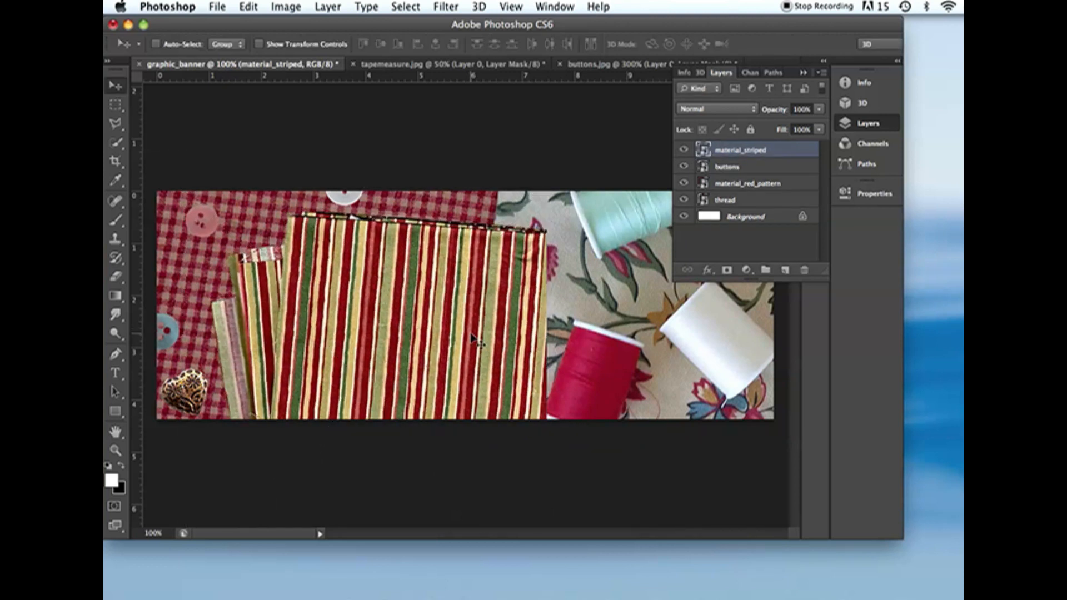
Move the buttons layer above the material_striped layer and shift the thread image slightly to the right.
left_click_drag(764, 171, 761, 148)
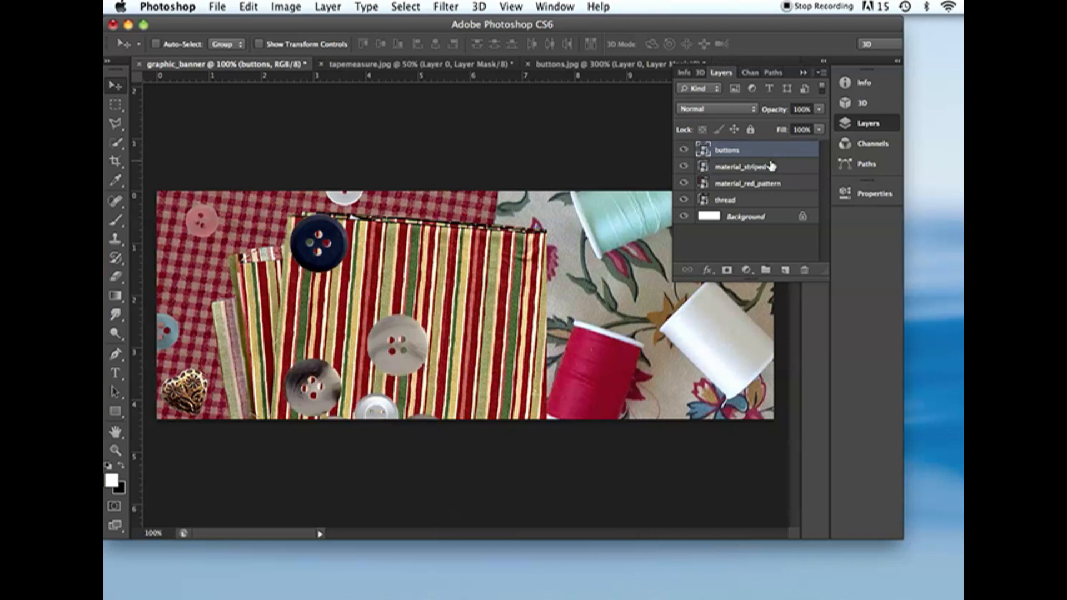
left_click(764, 200)
left_click_drag(722, 331, 739, 329)
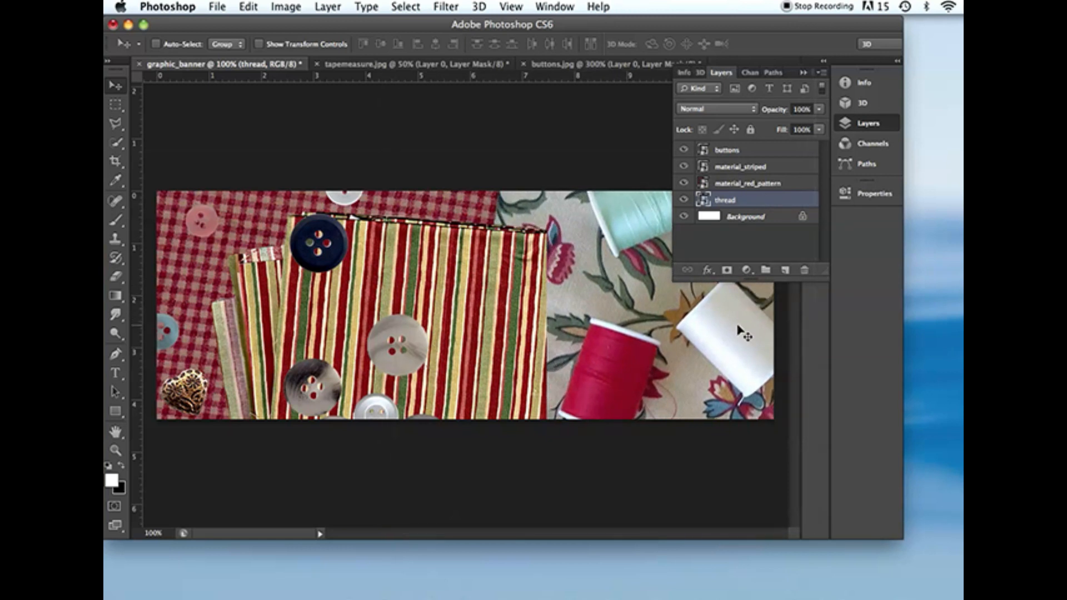
Place material_green.png above the buttons layer, scaled to about 339%, over the banner's lower-left area.
left_click(771, 150)
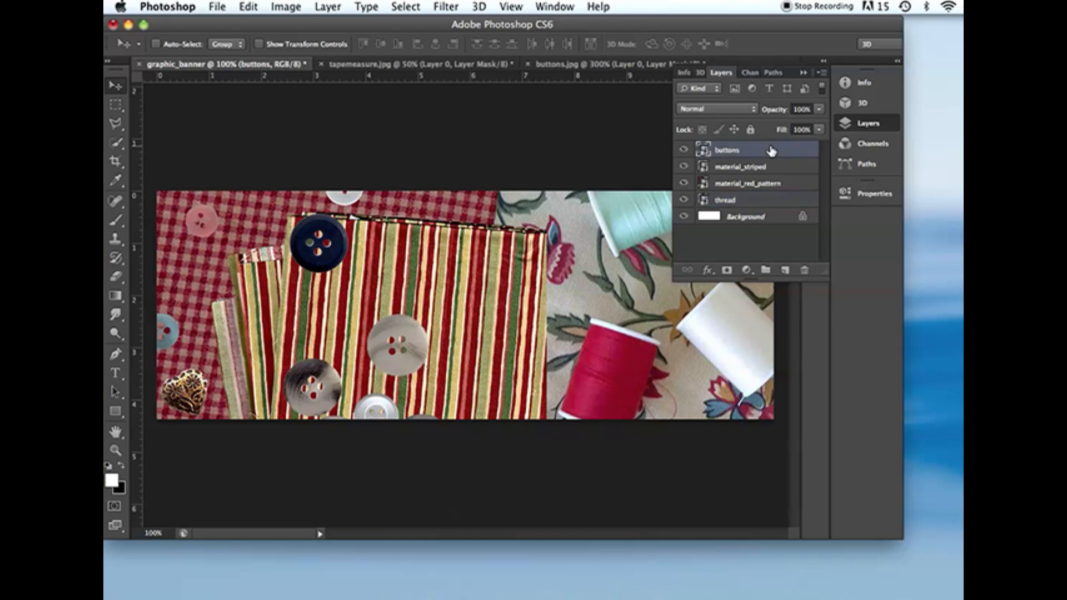
left_click(220, 7)
left_click(279, 248)
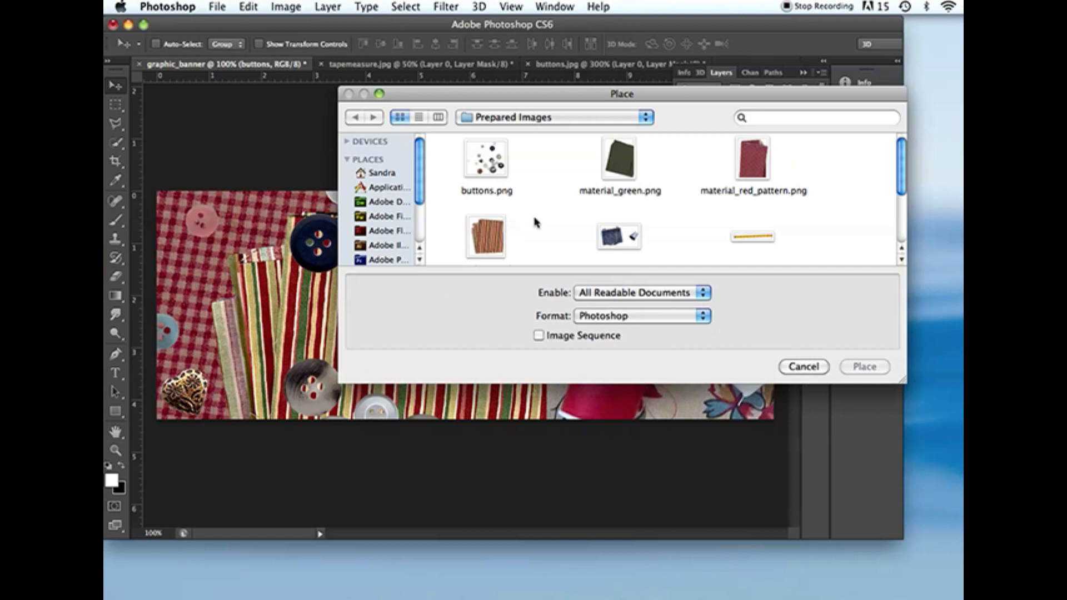
mouse_move(903, 191)
left_mouse_down()
mouse_move(903, 210)
mouse_move(902, 198)
left_mouse_up()
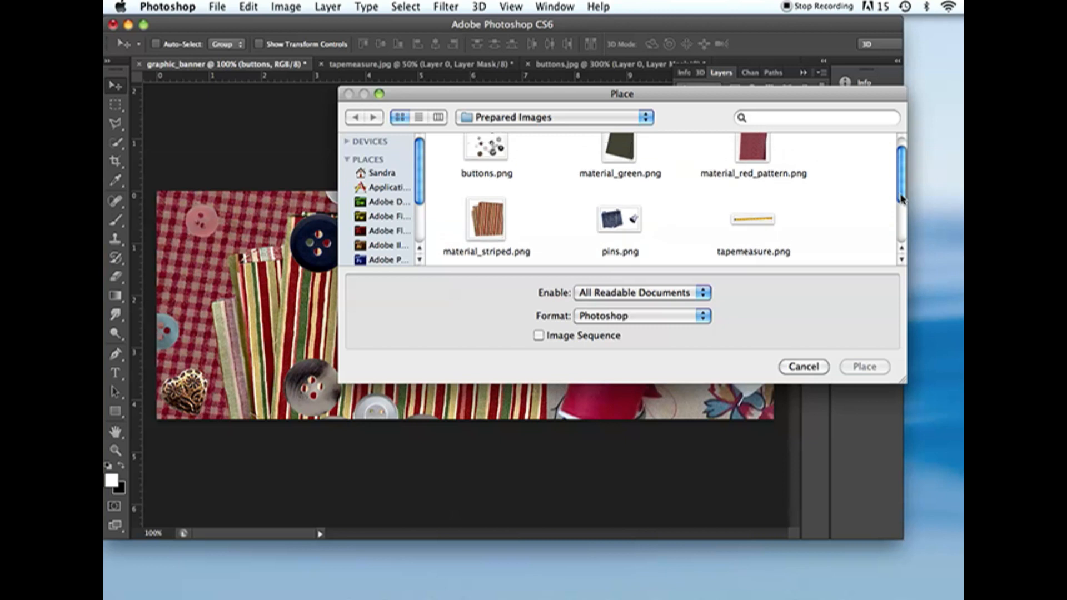
left_click(610, 145)
left_click(867, 367)
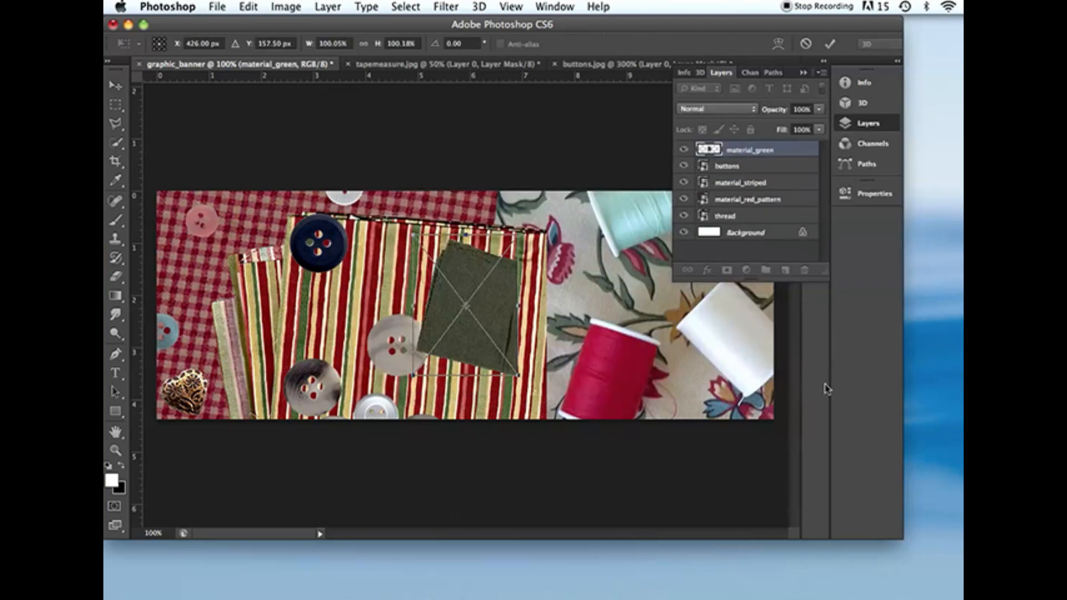
left_click_drag(518, 376, 715, 479)
left_click_drag(695, 385, 354, 371)
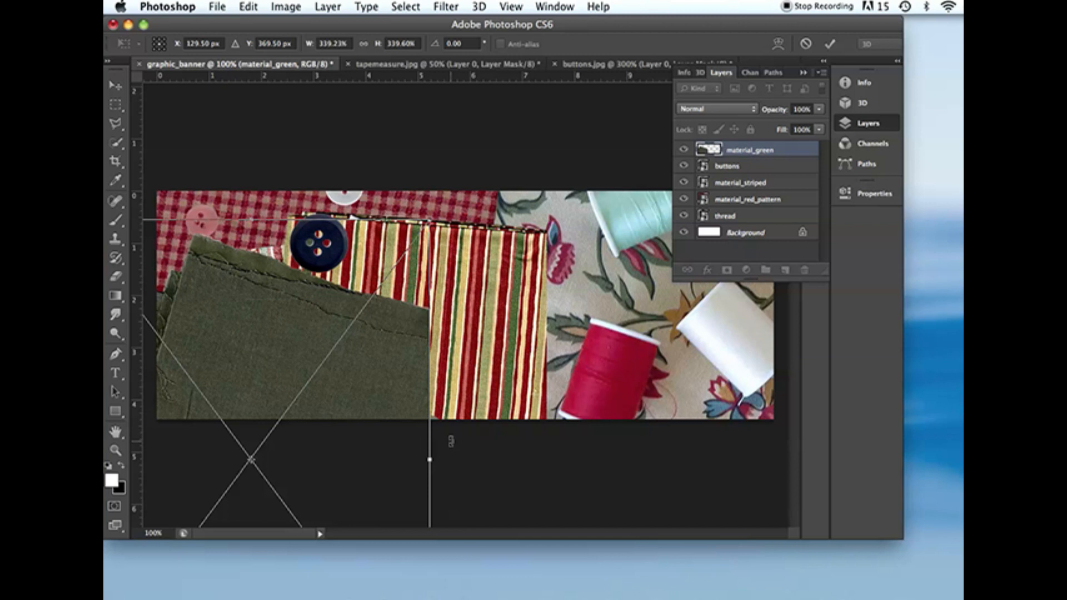
key("Return")
Flip the green fabric horizontally and reposition it in the banner's lower-left corner, overlapping the striped fabric.
left_click(249, 7)
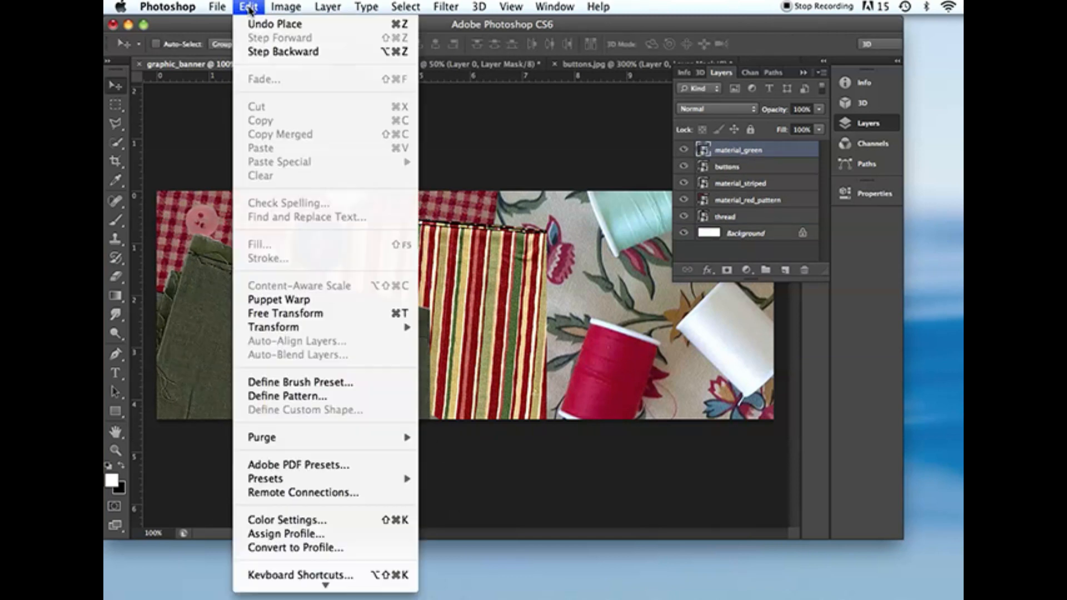
mouse_move(330, 332)
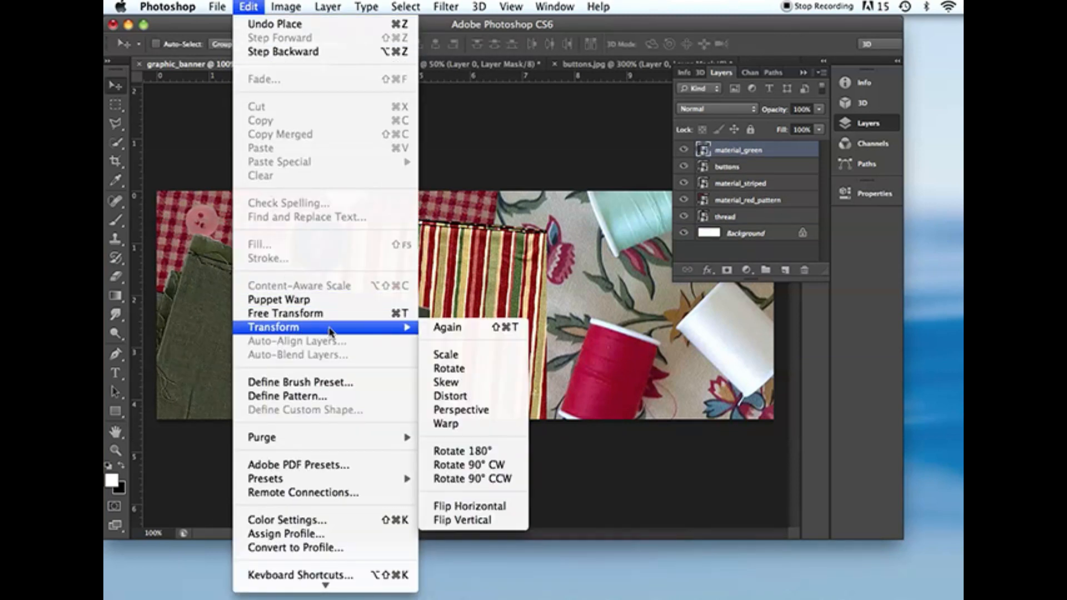
left_click(517, 512)
left_click_drag(298, 358, 370, 383)
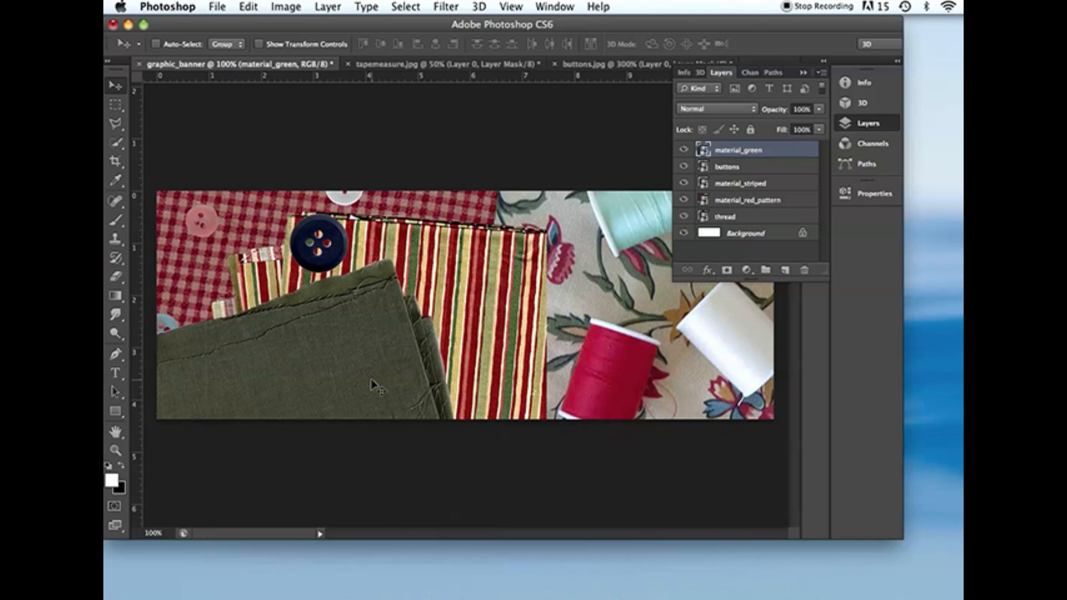
Place pins.png, scaled down, with the pin box over the striped fabric and the thimble above the red spool.
left_click(218, 6)
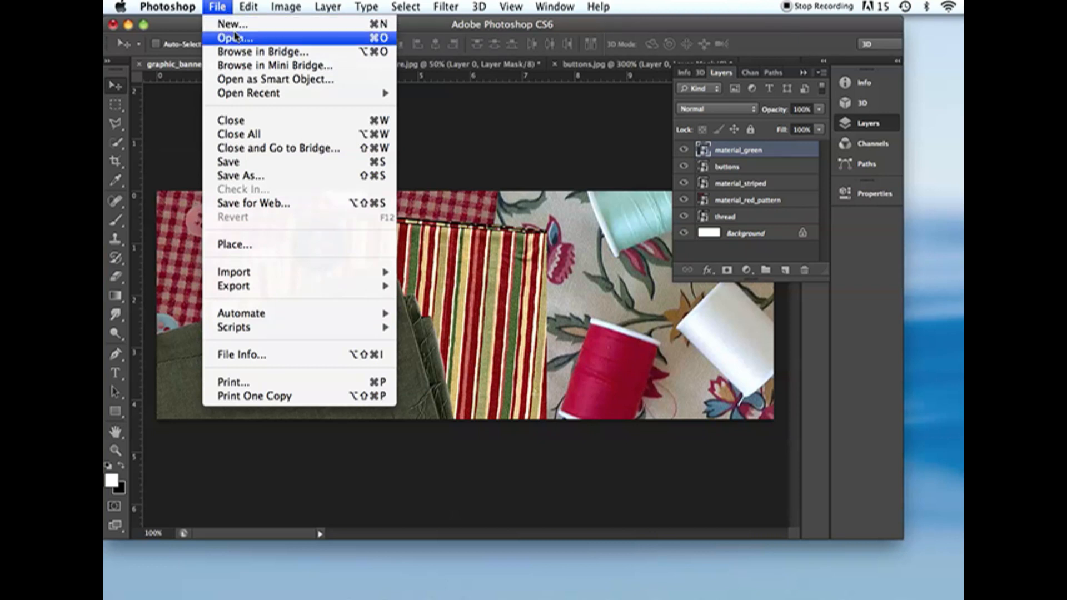
left_click(273, 250)
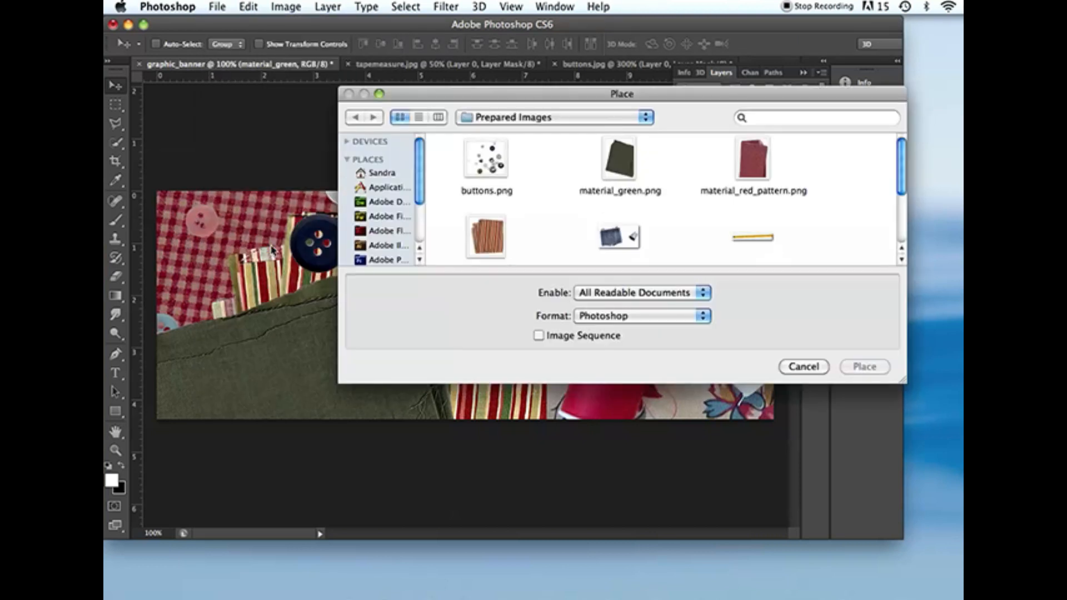
left_click(621, 239)
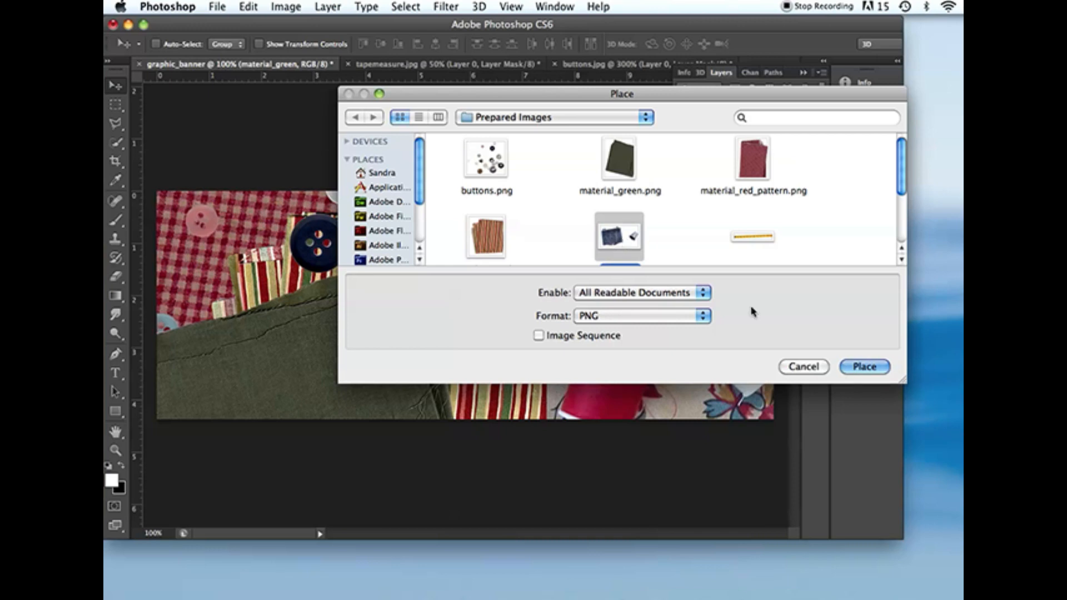
left_click(883, 367)
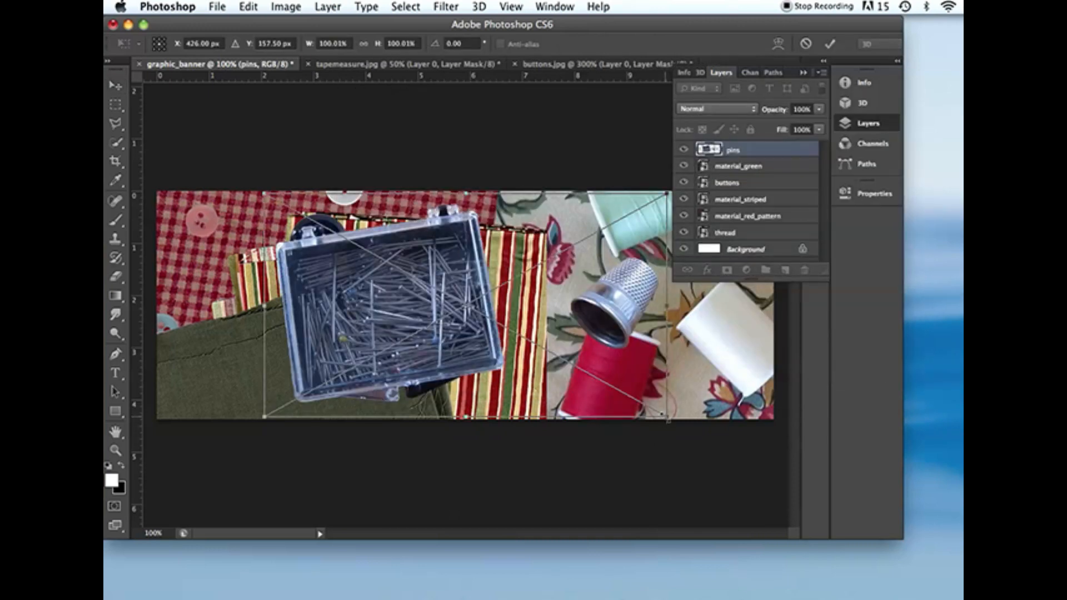
left_click_drag(666, 416, 524, 336)
left_click_drag(396, 292, 483, 316)
key("Return")
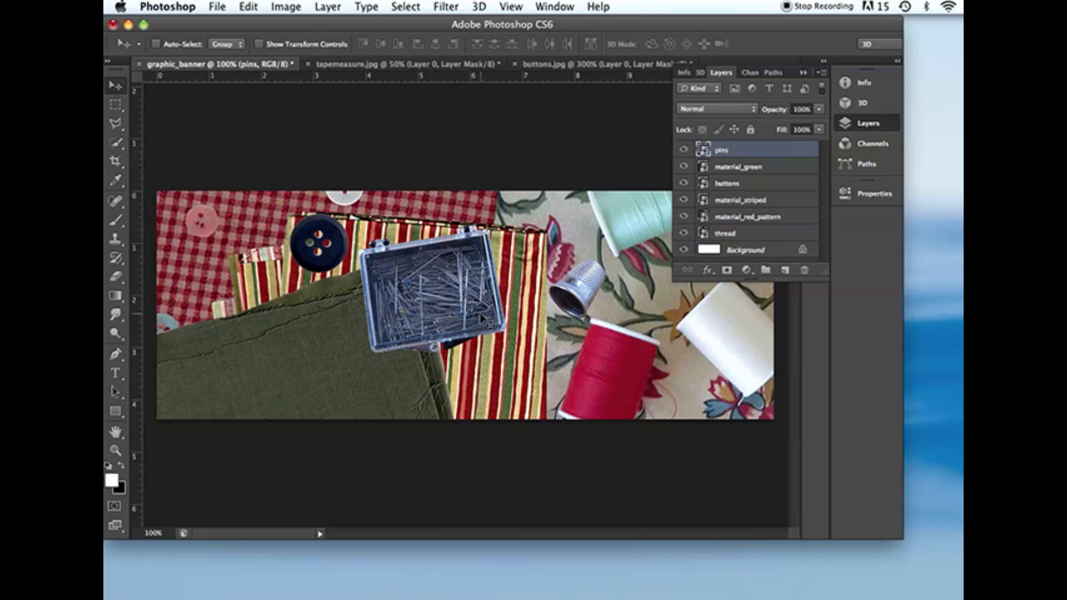
Place tapemeasure.png, scaled to about 362%, along the banner's bottom edge from the green fabric to the right edge.
left_click(217, 7)
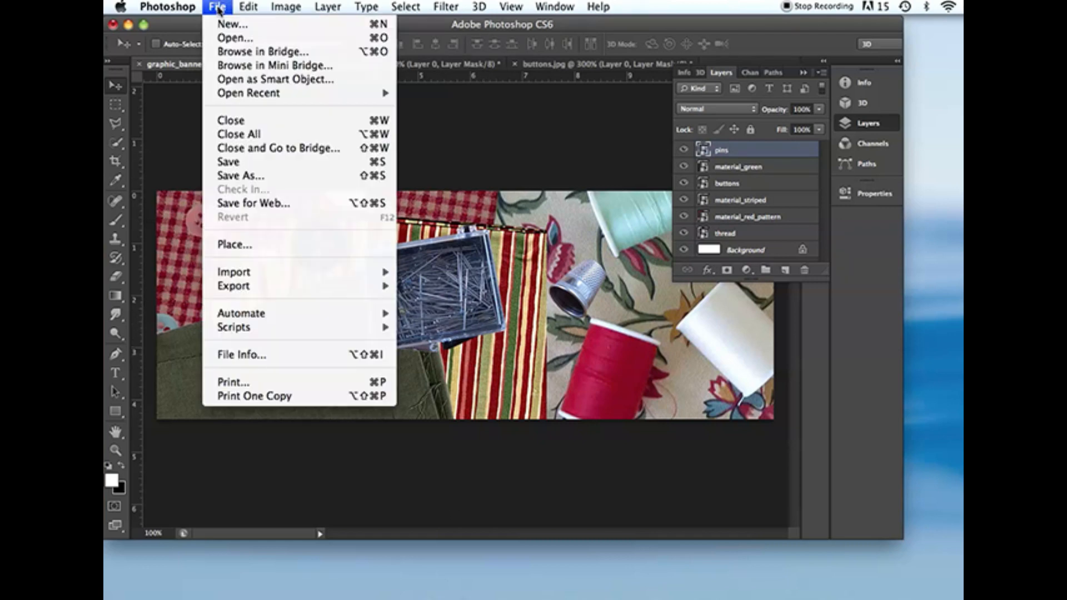
left_click(273, 246)
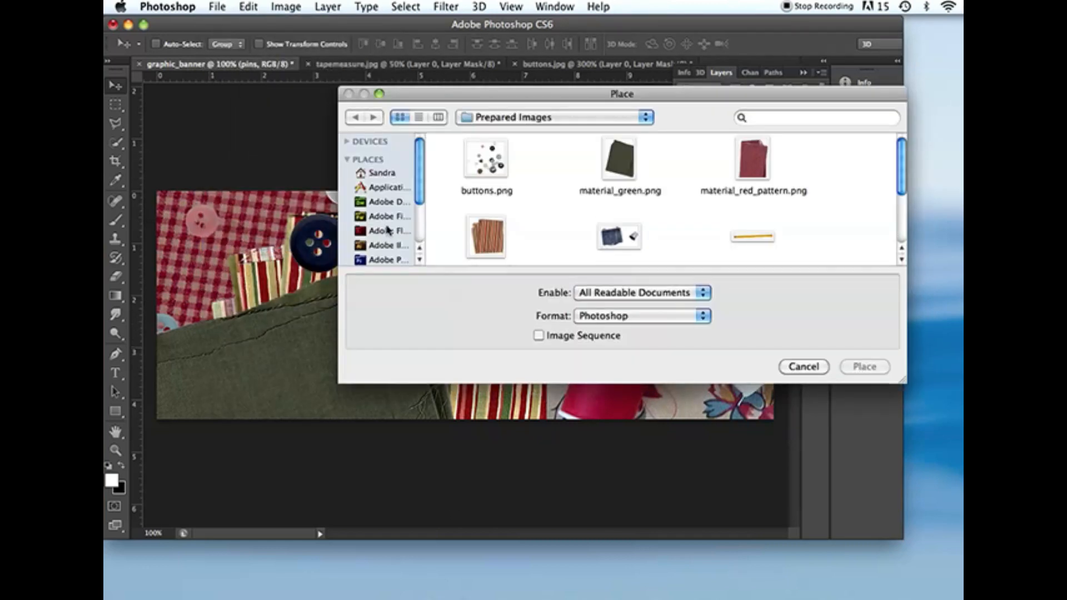
scroll(856, 214, "down", 2)
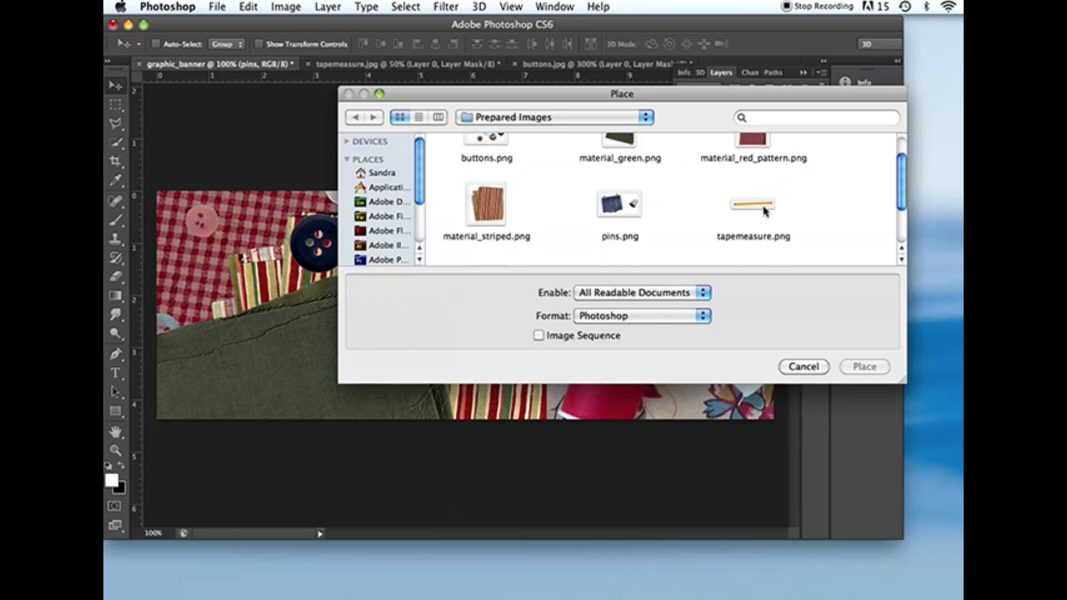
left_click(784, 237)
left_click(878, 367)
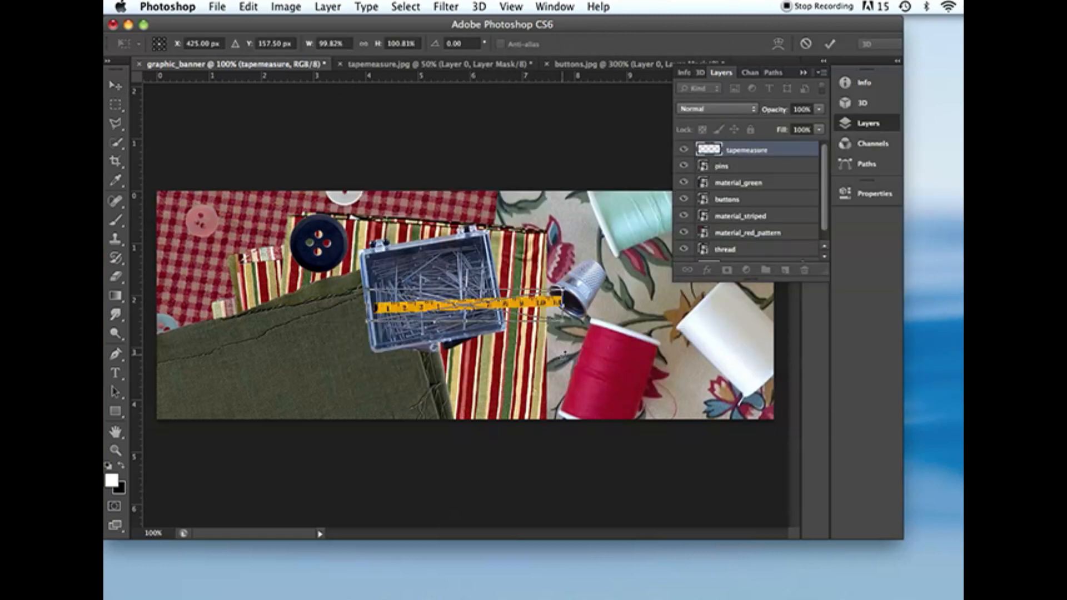
left_click_drag(565, 323, 912, 467)
left_click_drag(1016, 396, 1066, 406)
left_click_drag(727, 364, 682, 414)
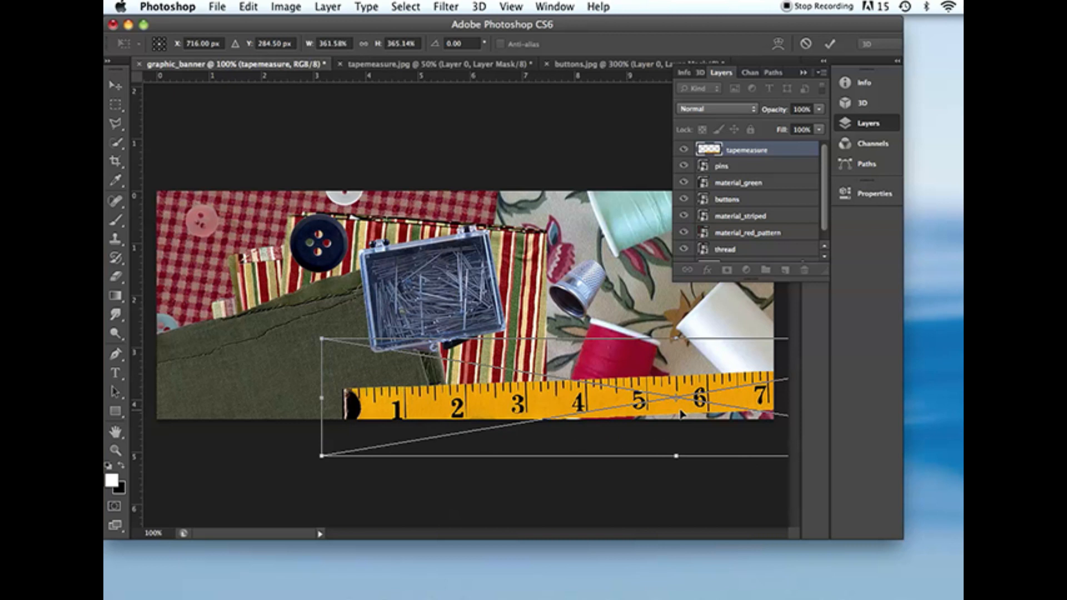
key("Return")
left_click_drag(689, 408, 681, 408)
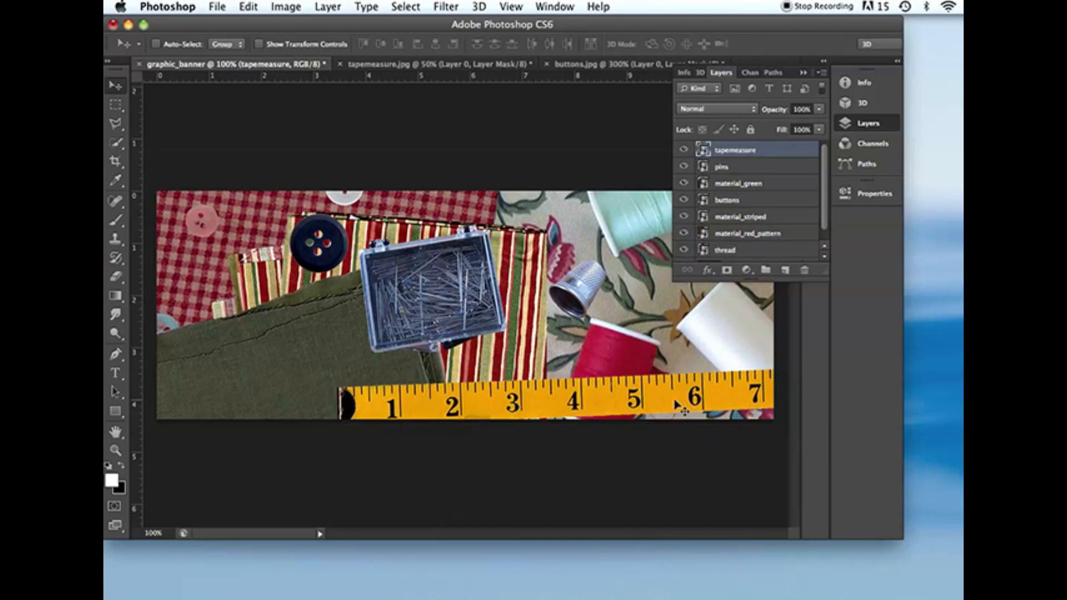
Set up the Type tool with Arial Black at 72 pt in black.
left_click(117, 375)
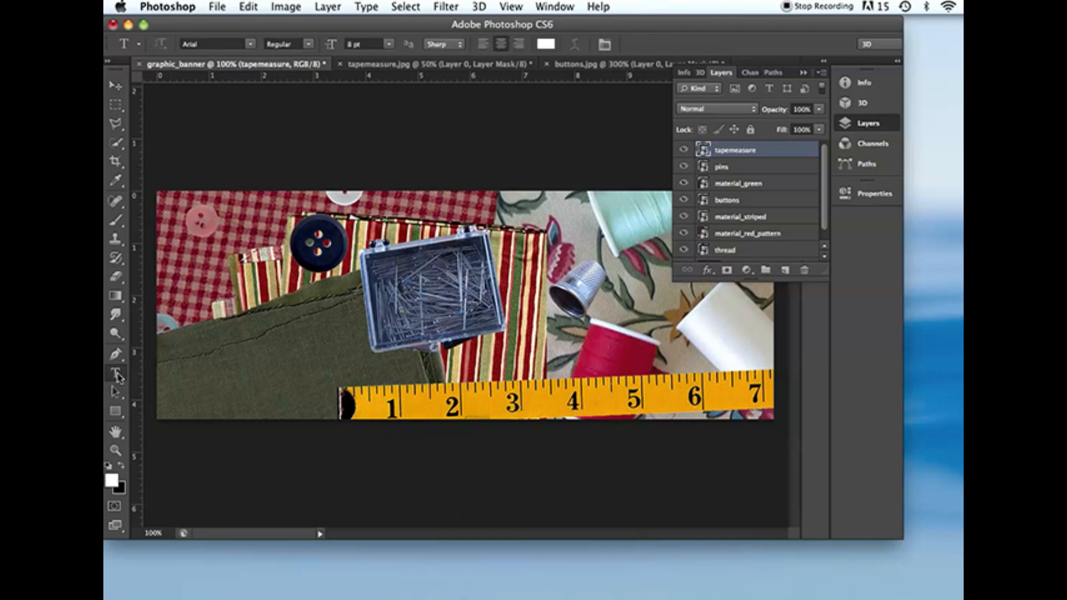
left_click(253, 44)
left_click(279, 54)
left_click(389, 44)
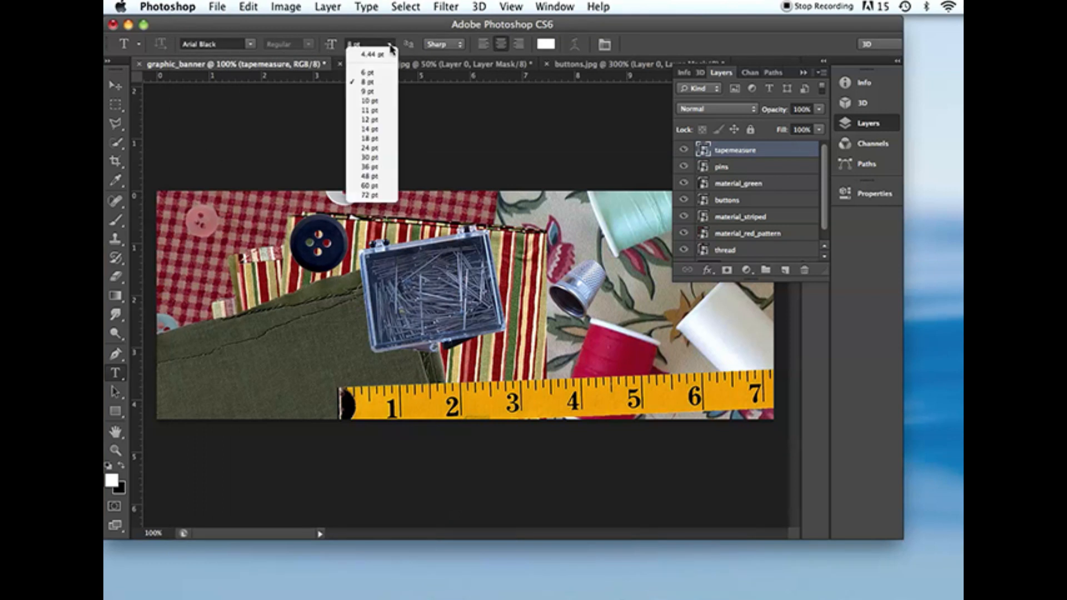
left_click(389, 196)
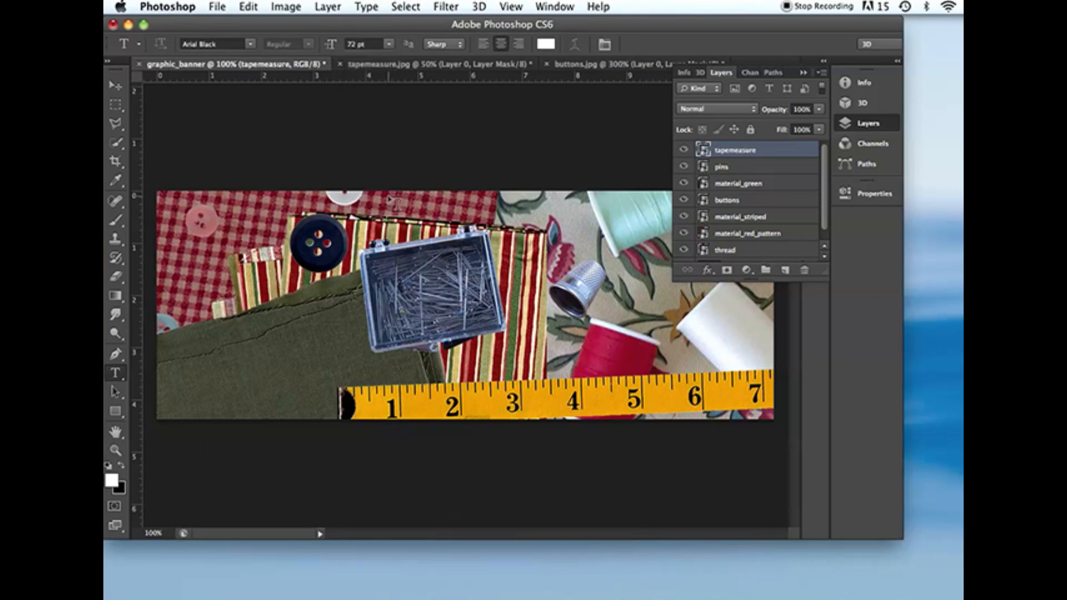
left_click(108, 465)
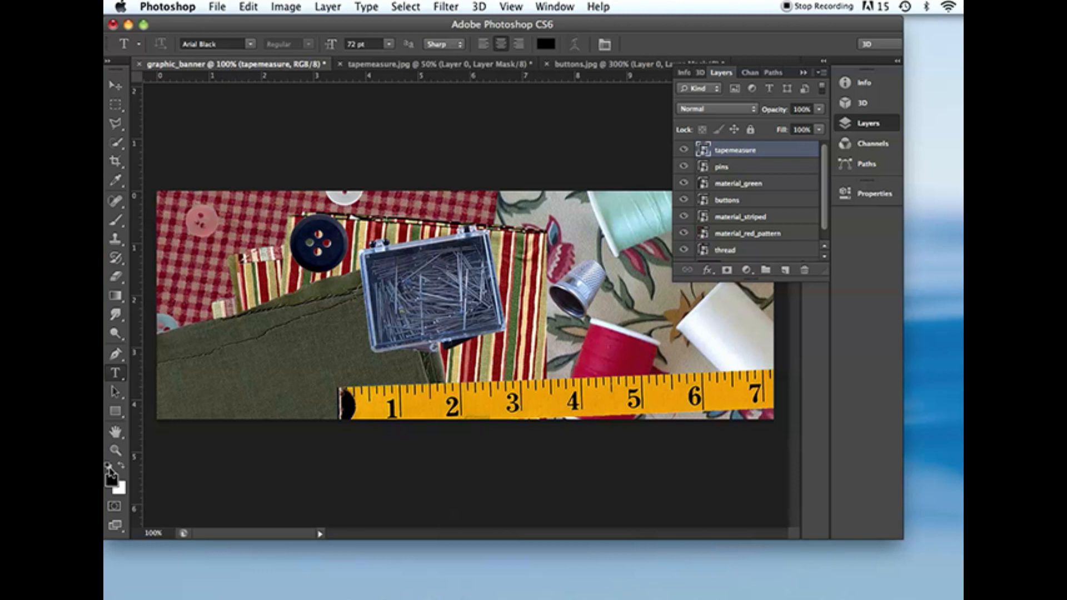
Add the text "SEW" and position it on the green fabric.
left_click(190, 355)
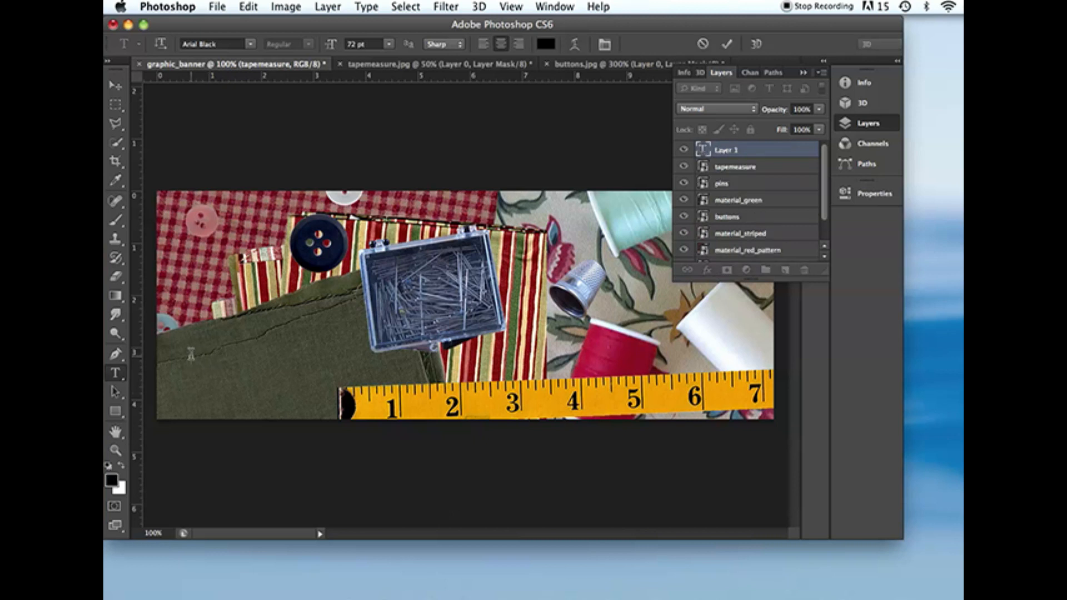
type("SEW")
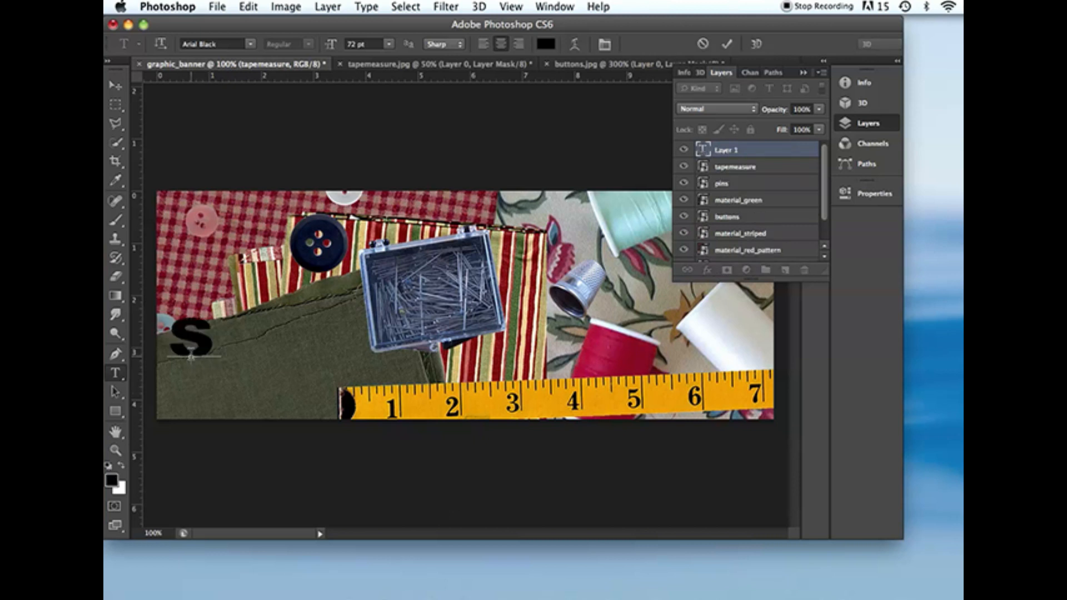
left_click(115, 85)
left_click_drag(196, 350, 257, 368)
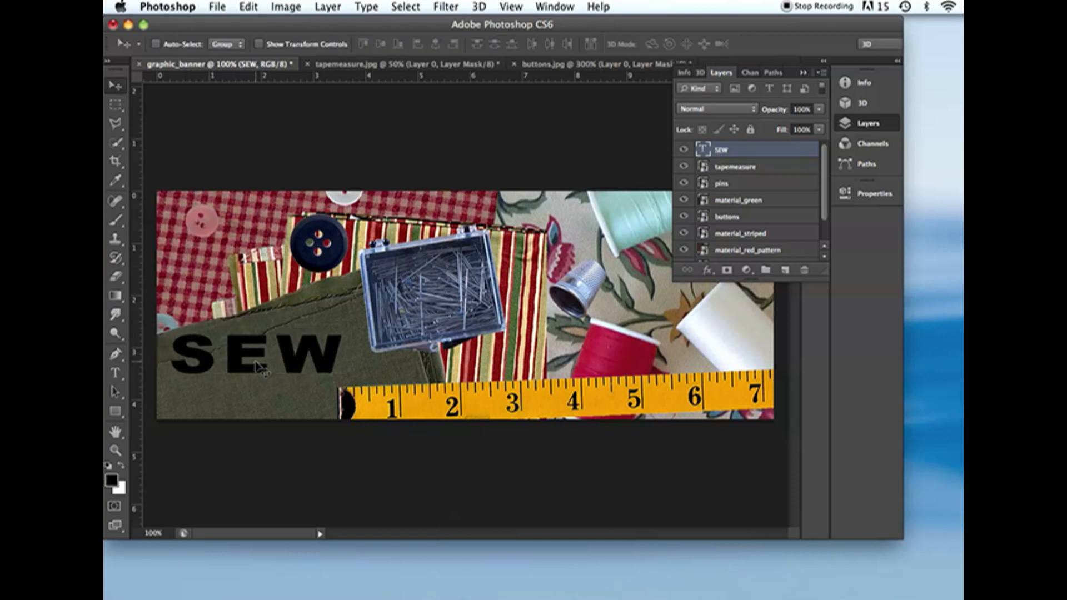
Stretch the SEW text to about 159% height, rotate it -12°, and nudge it into place on the green fabric.
left_click(248, 7)
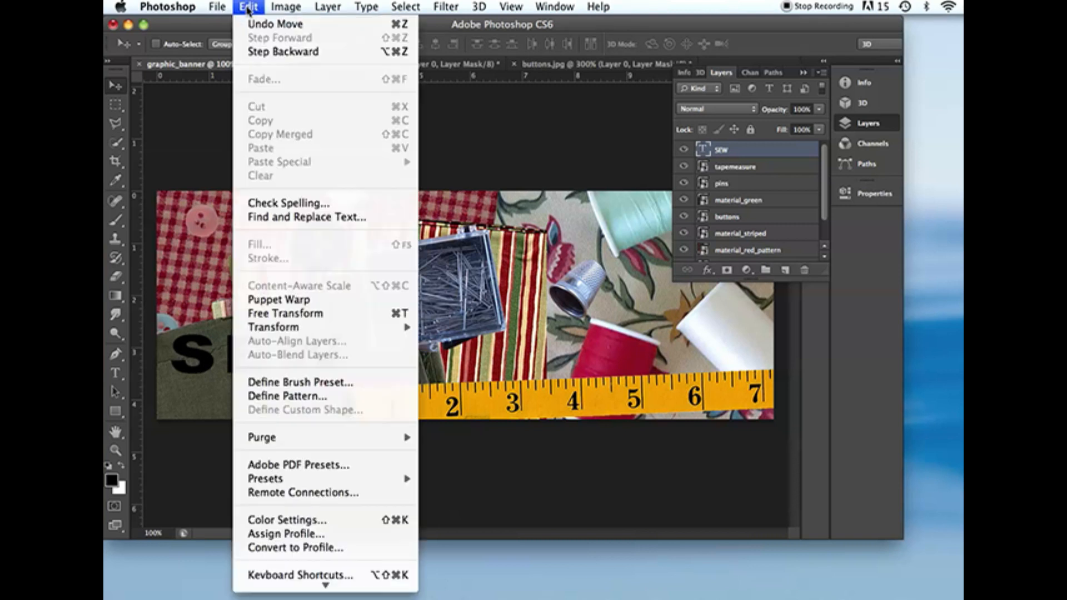
left_click(334, 313)
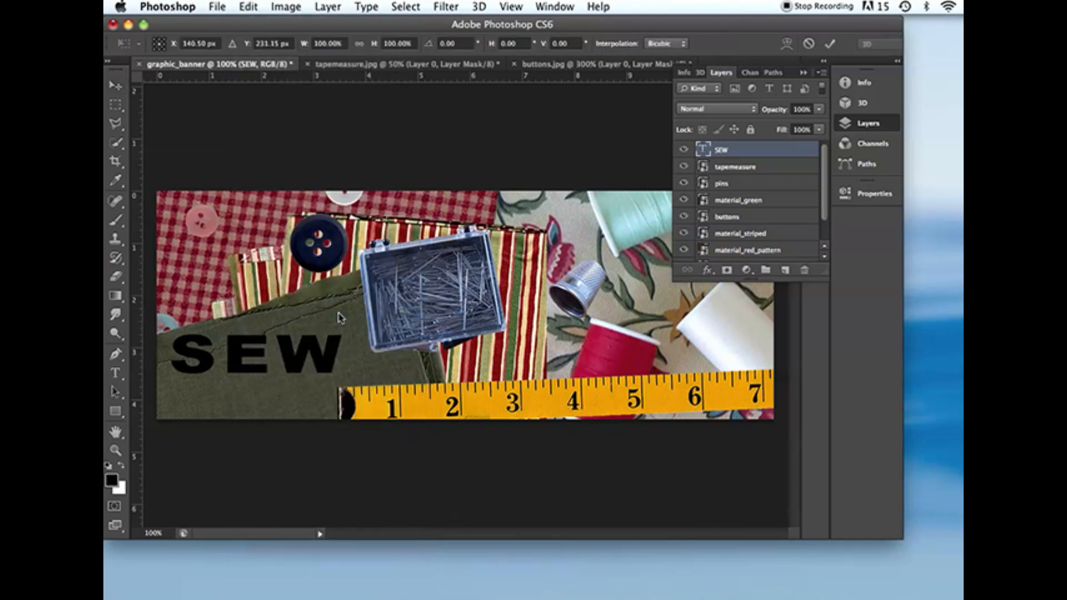
left_click_drag(259, 389, 262, 426)
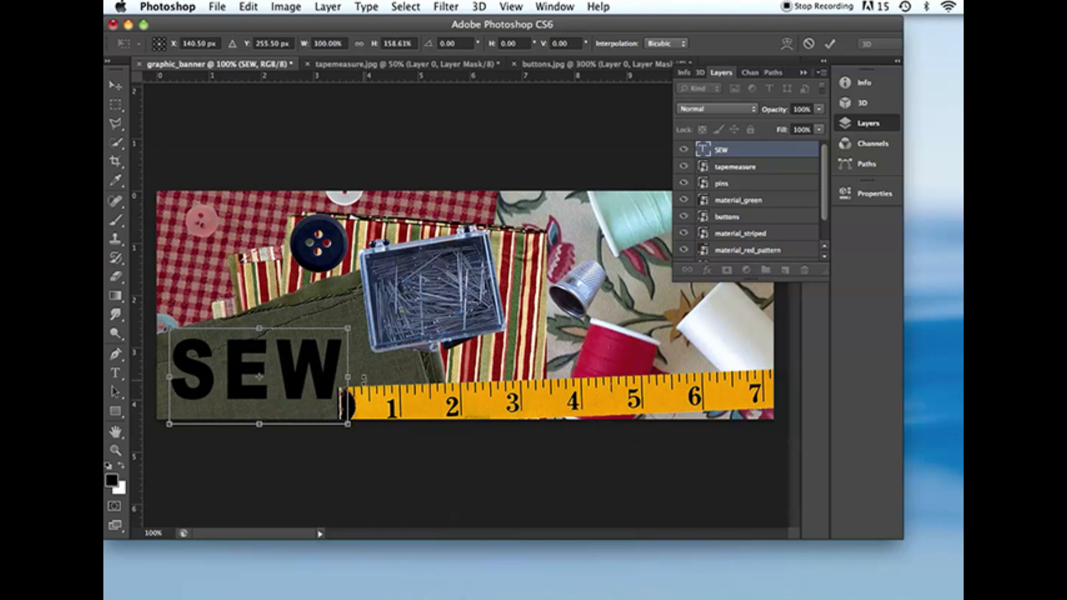
left_click_drag(373, 372, 379, 325)
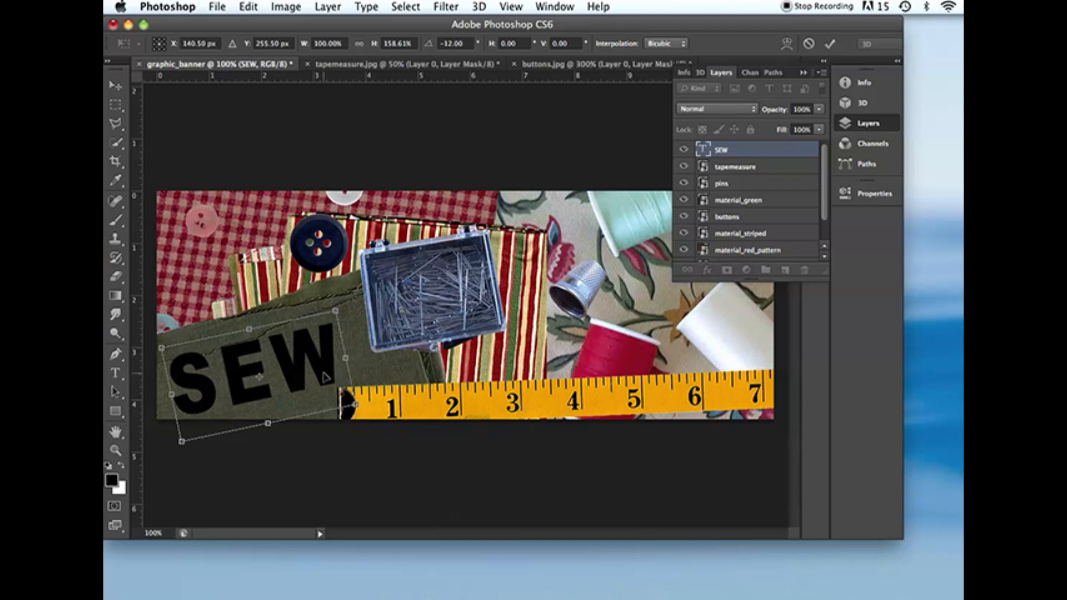
left_click_drag(327, 376, 333, 364)
key("Return")
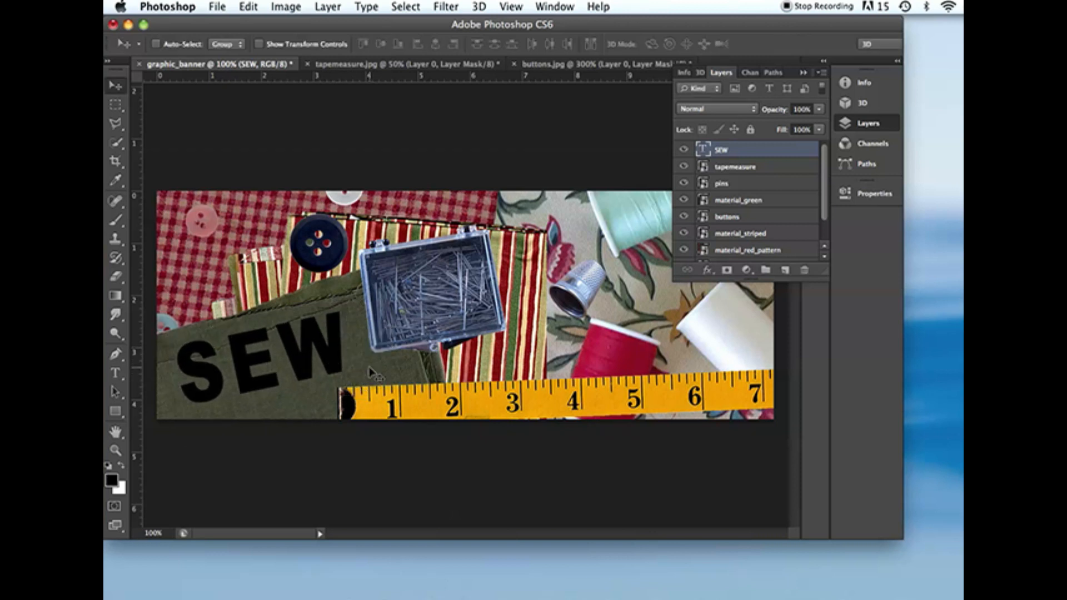
Set the tracking of the SEW text on the green fabric to 130.
left_click(115, 373)
left_click_drag(175, 378, 356, 331)
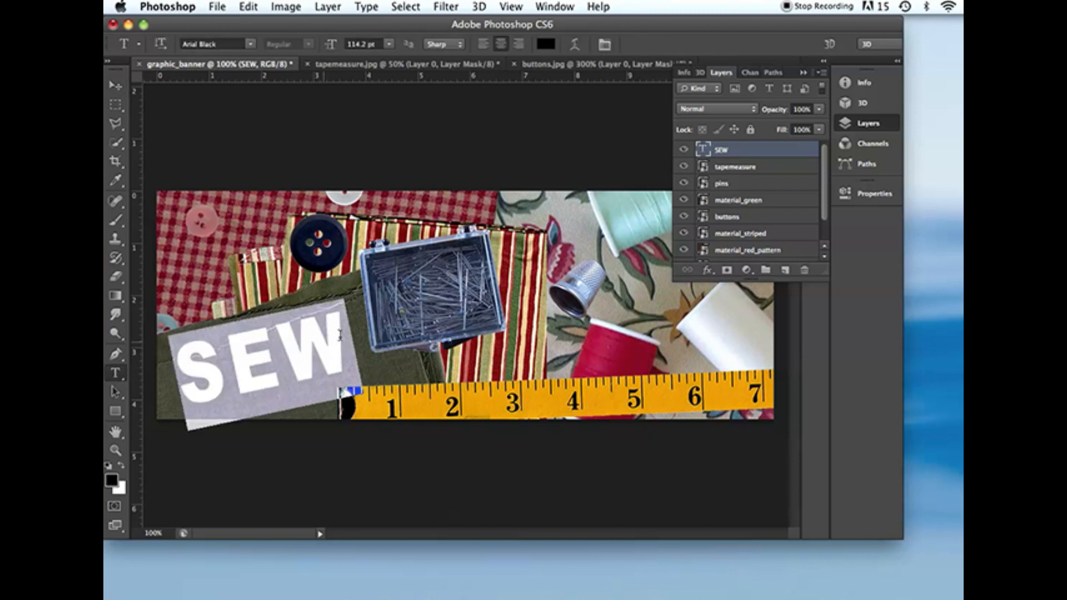
left_click(562, 7)
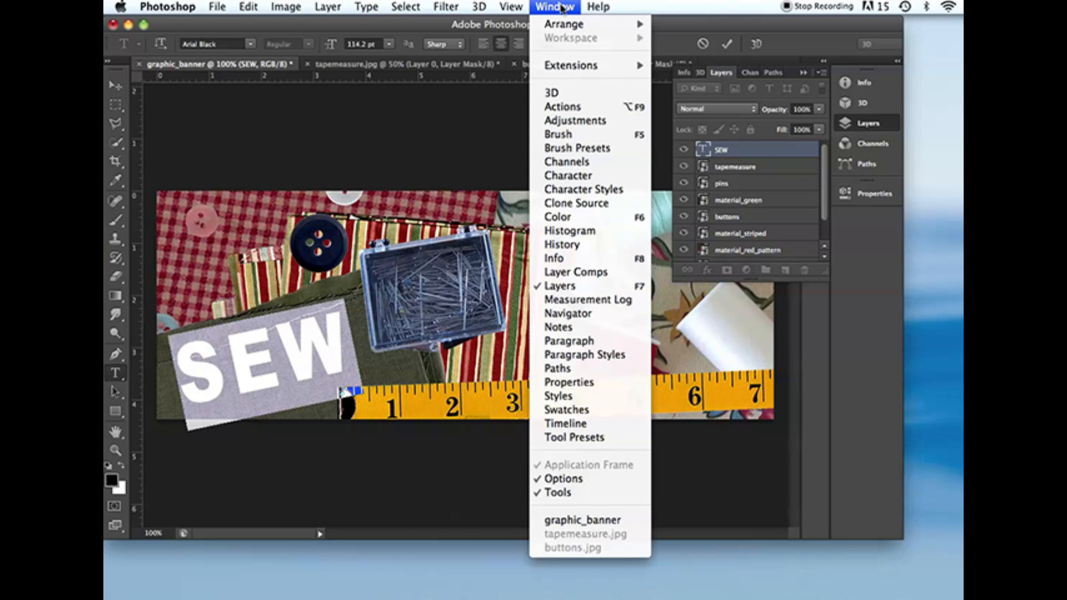
left_click(612, 176)
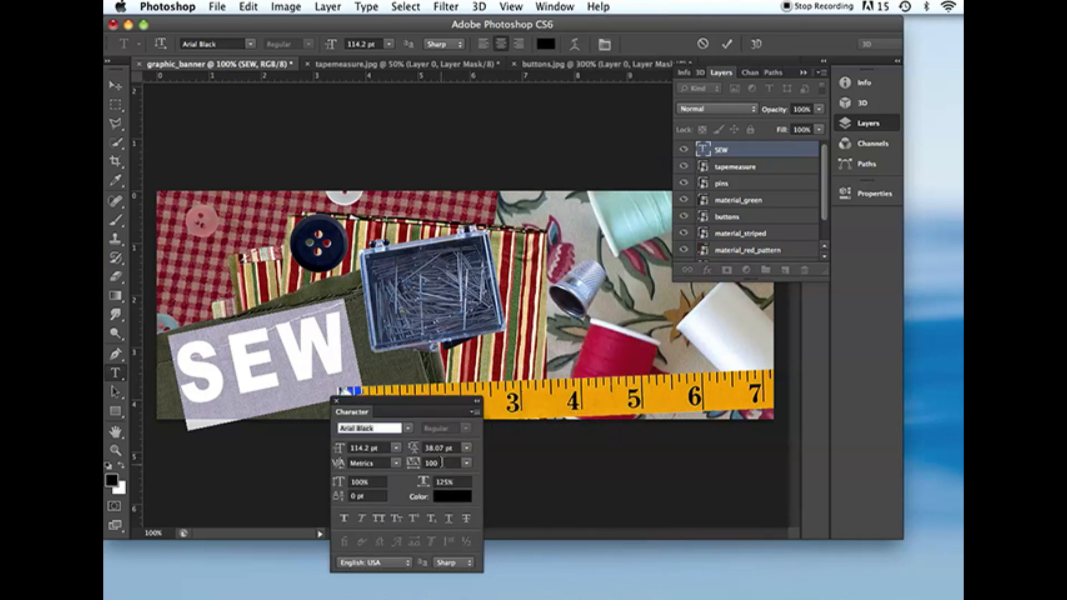
left_click(440, 463)
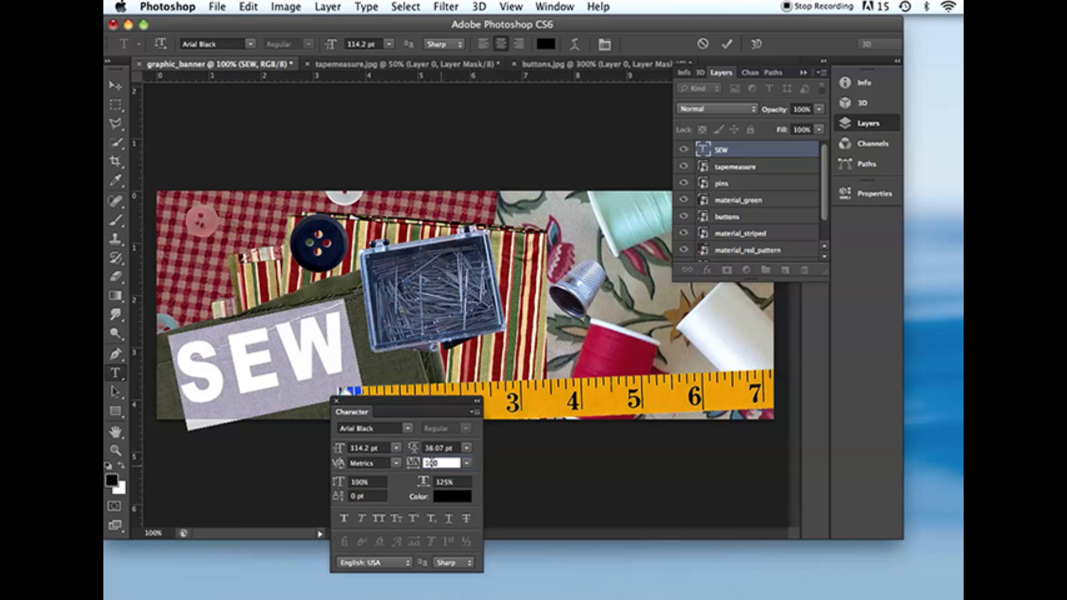
type("130")
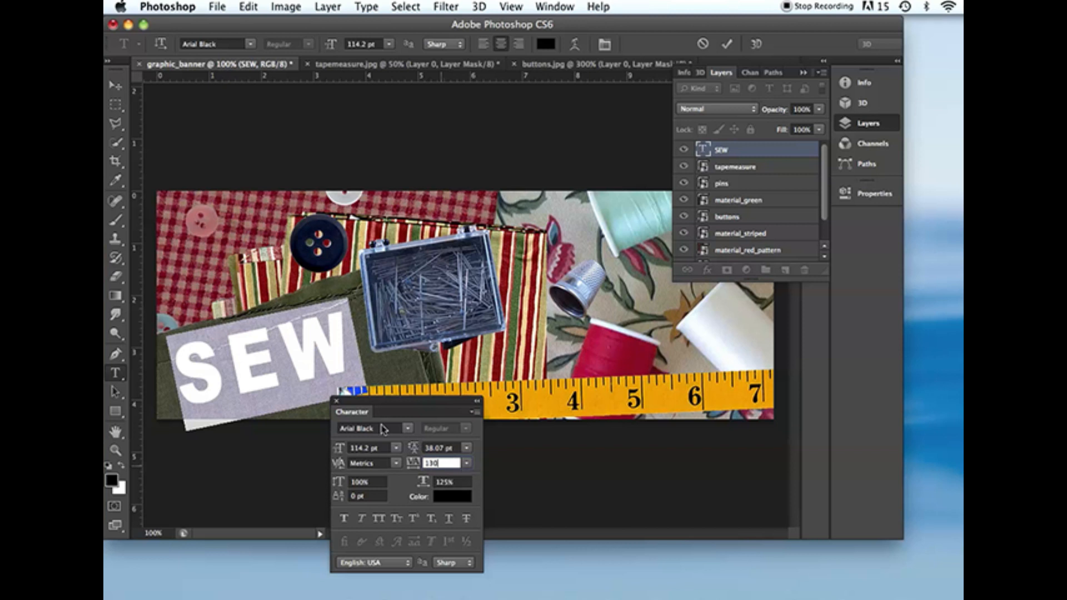
left_click(337, 401)
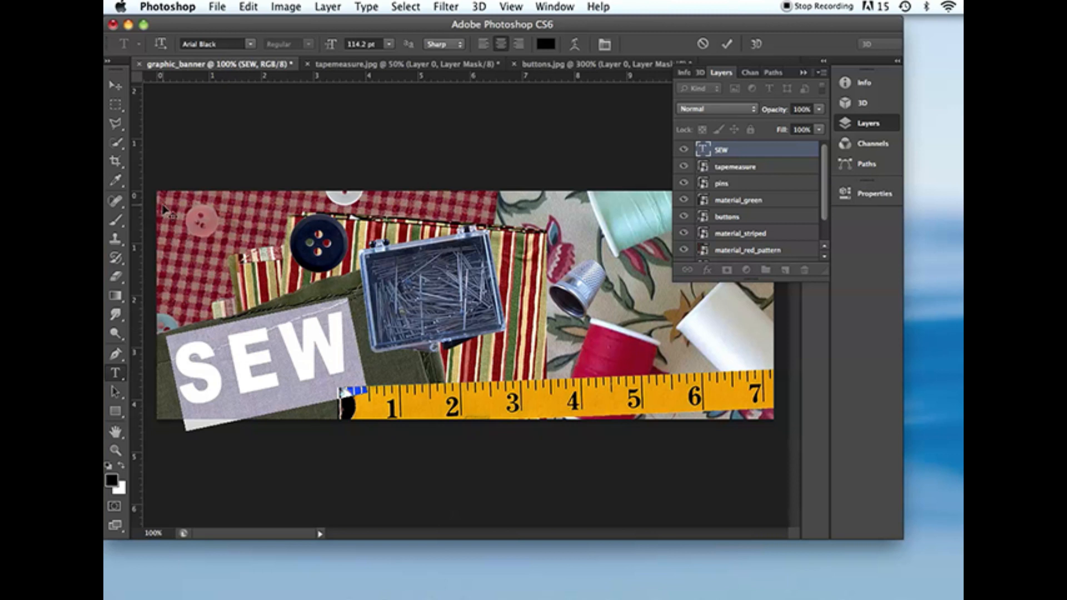
left_click(115, 86)
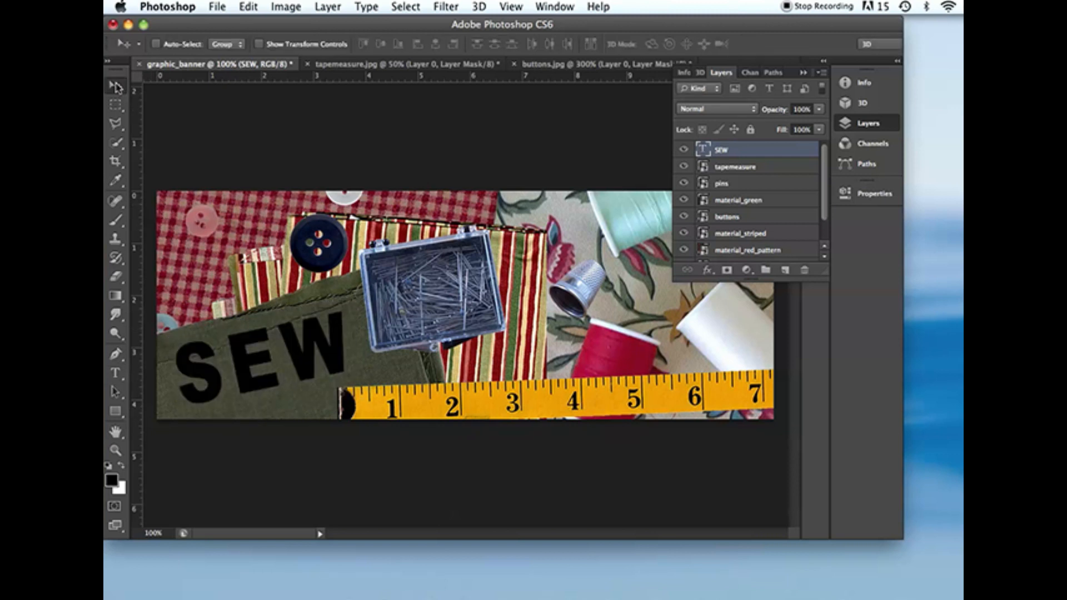
Convert the SEW text layer to a shape and set the Rectangle tool to Path mode.
left_click(376, 8)
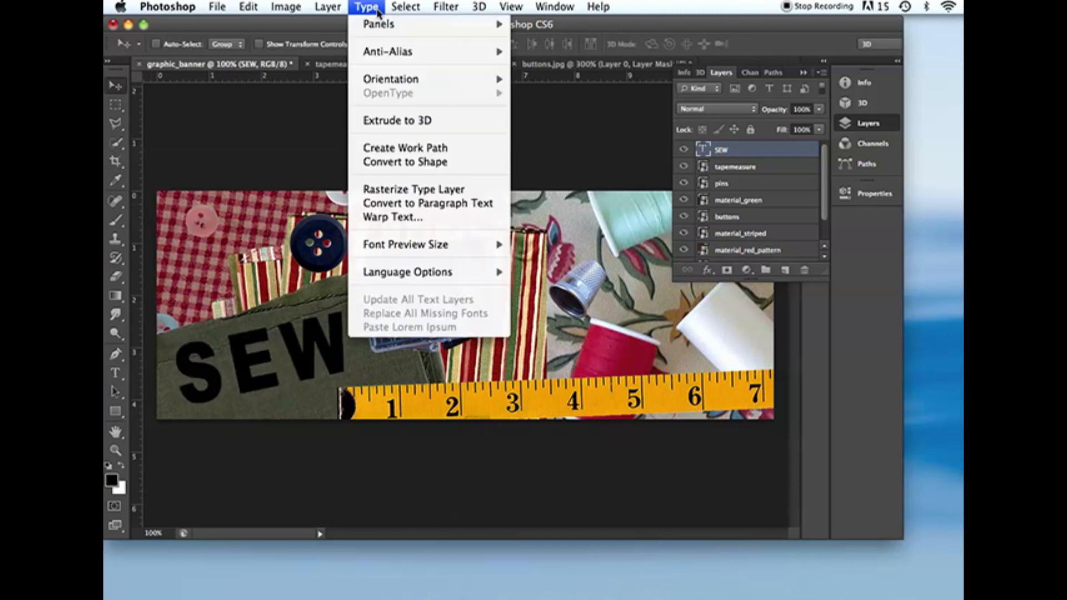
left_click(465, 162)
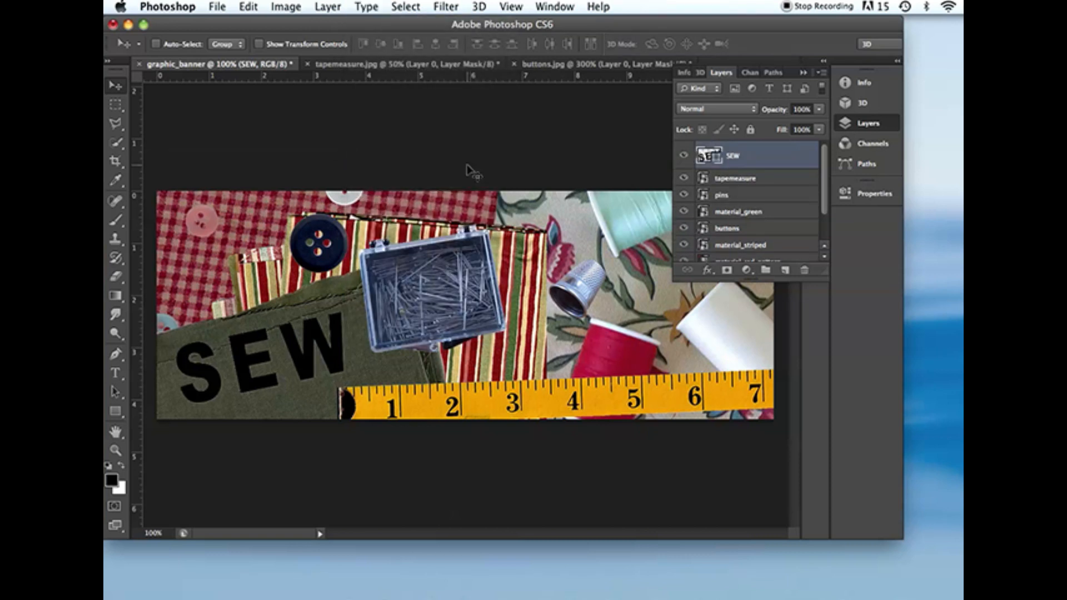
left_click(115, 412)
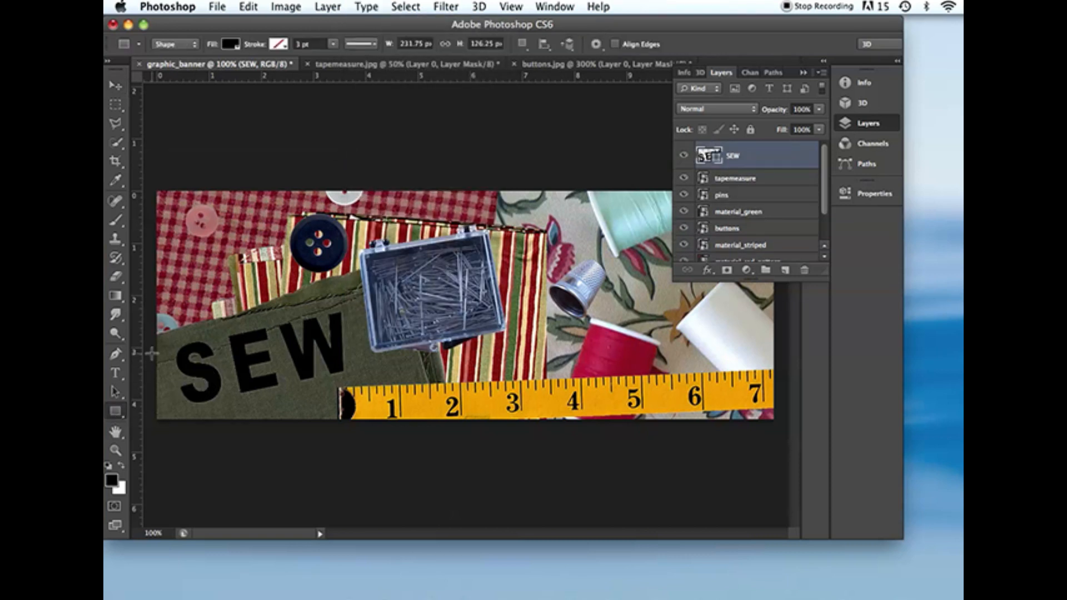
left_click(196, 50)
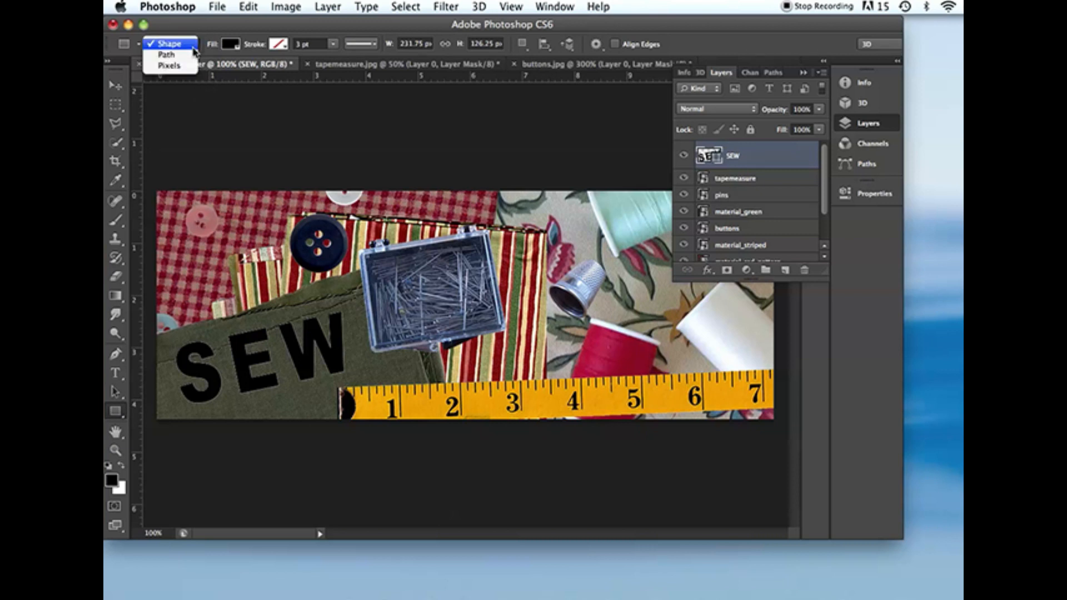
left_click(191, 54)
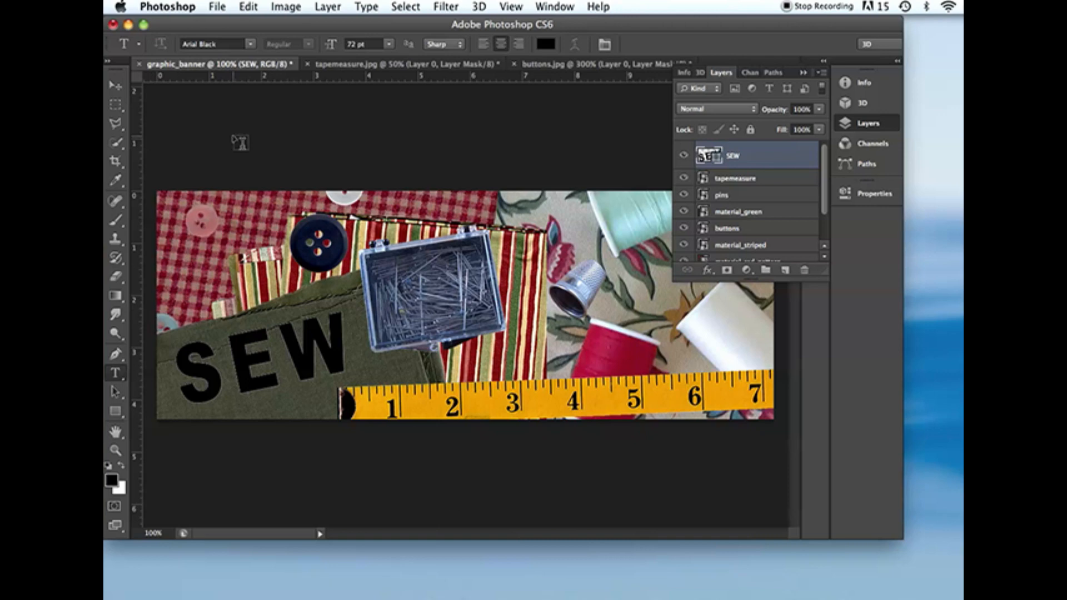
Set up the Type tool with Arial Regular at 8 pt.
left_click(252, 48)
left_click(256, 21)
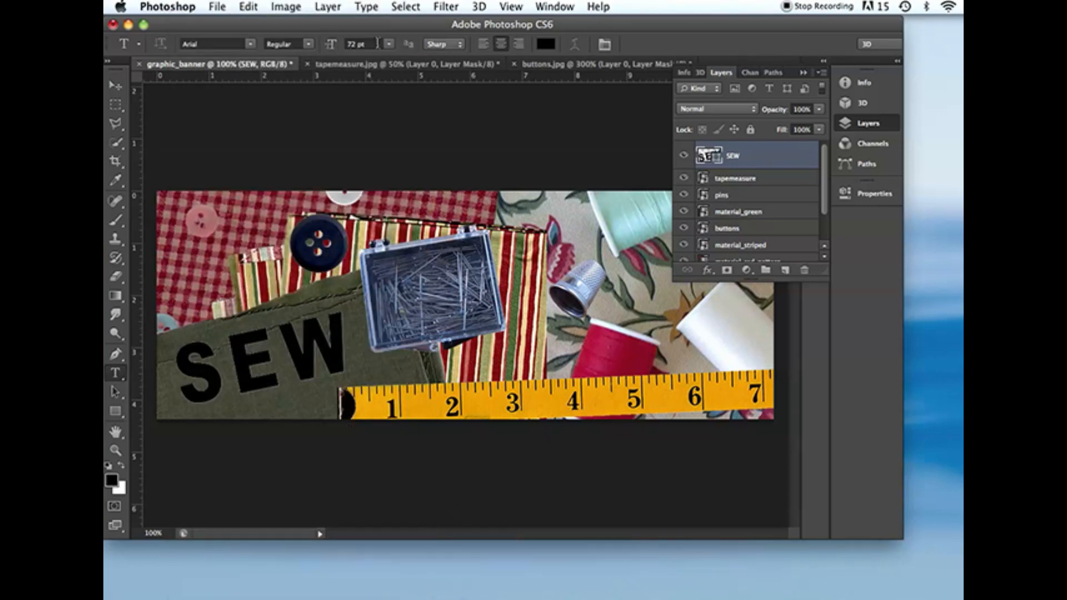
left_click(385, 49)
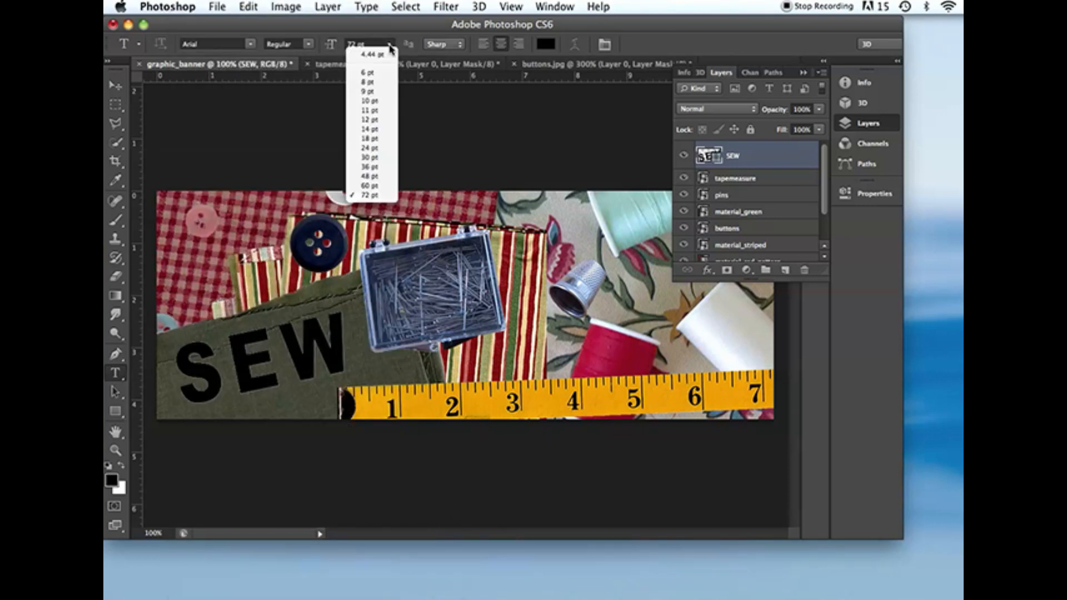
left_click(388, 82)
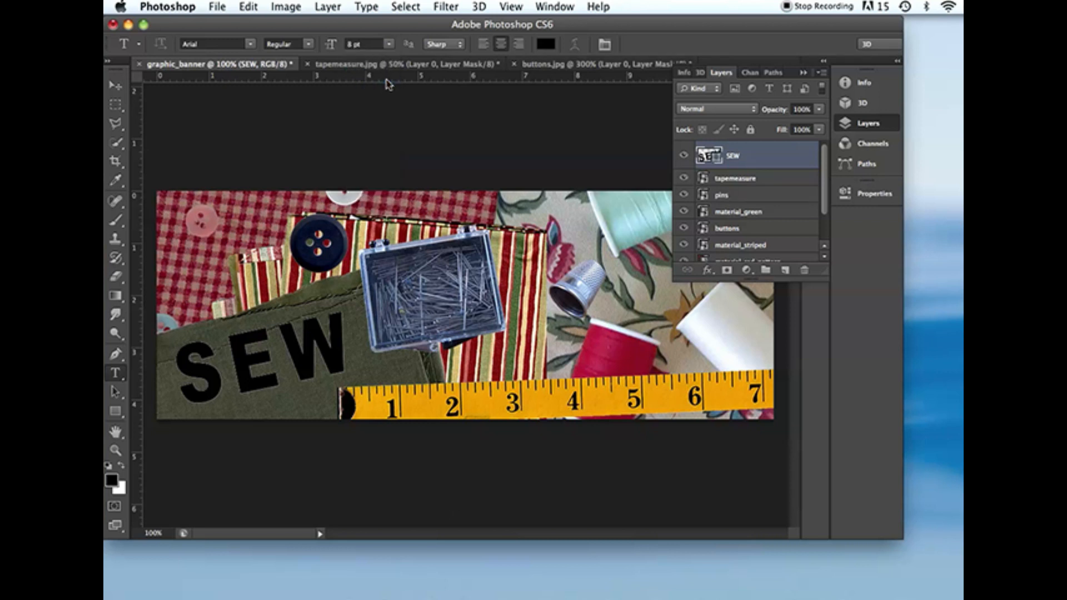
Make the text colour white and run space-separated vertical bars along the outline of the S as stitches.
left_click(121, 469)
left_click(186, 343)
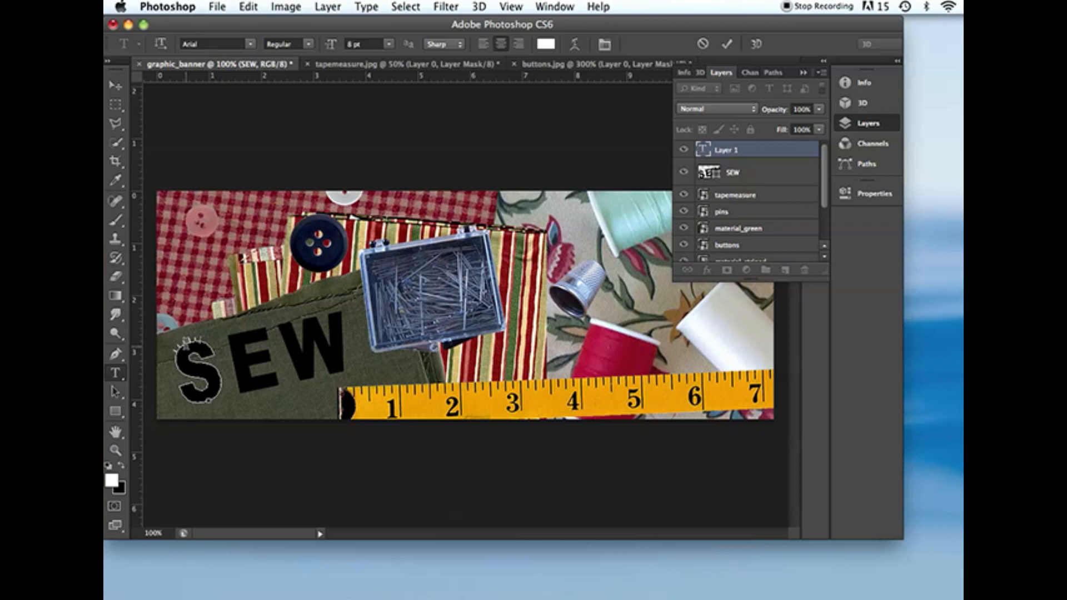
type("| | | | | | | | | | | | | | | | | | | | | | | | | | | | | | | | |")
Add white stitches along the outline of the E with space-separated vertical bars, based on the SEW shape layer.
left_click(780, 179)
left_click(243, 333)
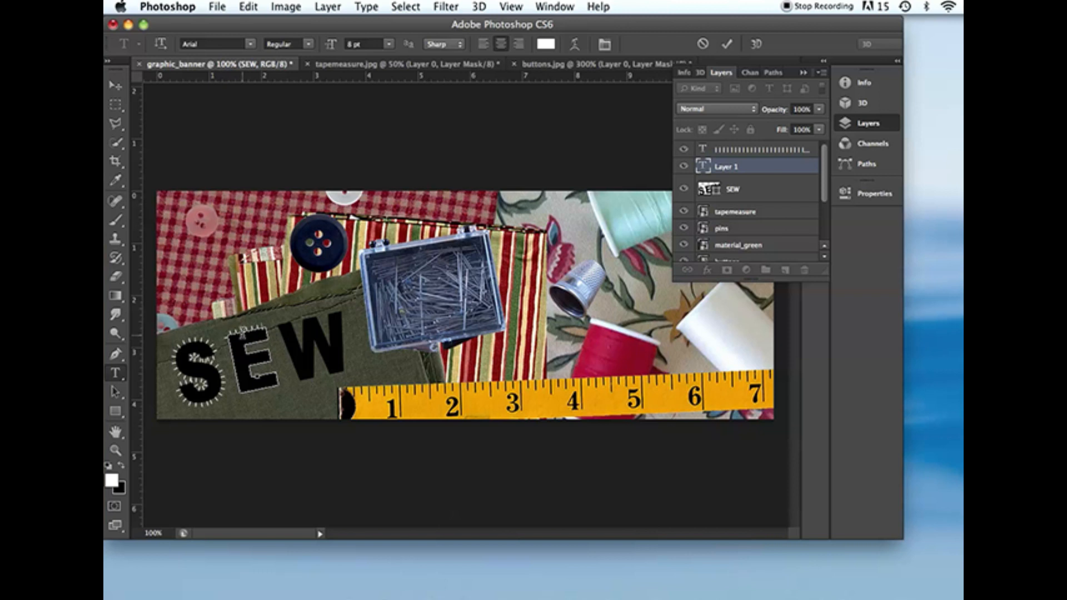
type("| | | | | | | | | | | | | | | | | | | | | | | | | | | | | | | | | | ")
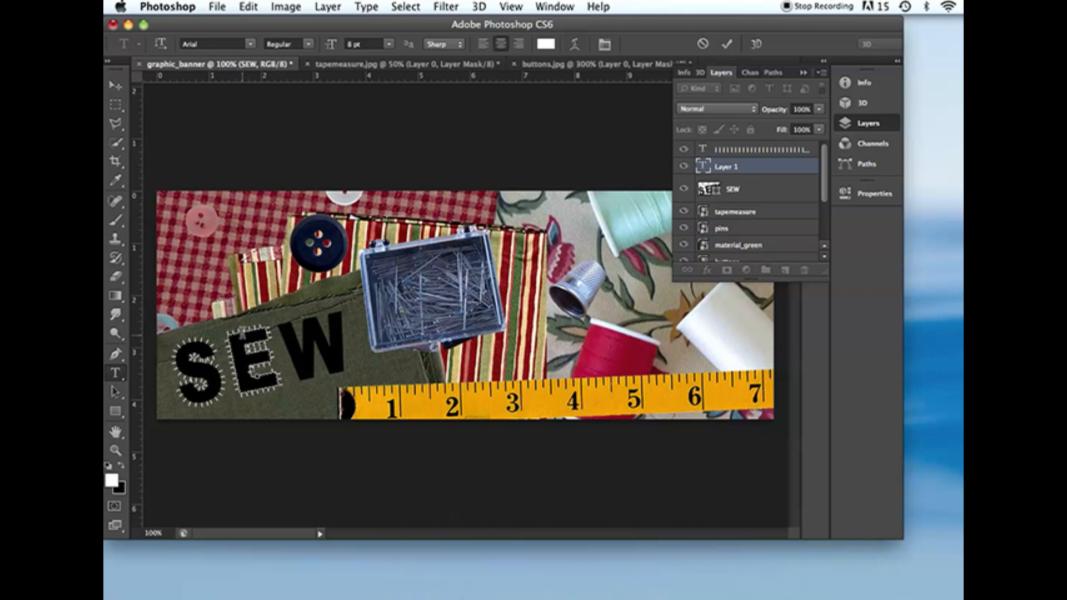
type("| |")
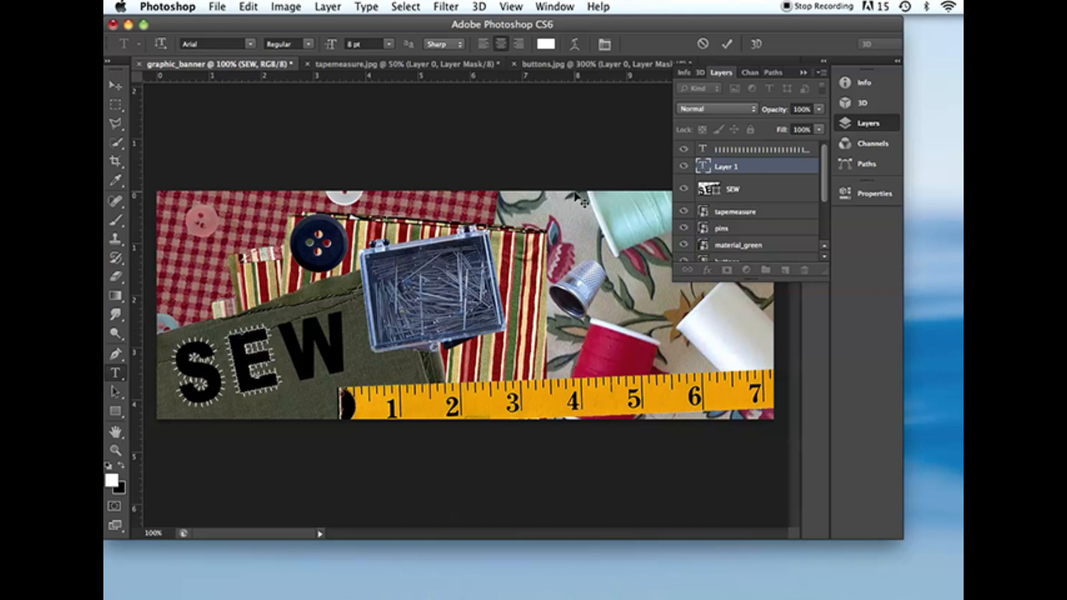
Add white stitches along the outline of the W with space-separated vertical bars, based on the SEW shape layer.
left_click(757, 191)
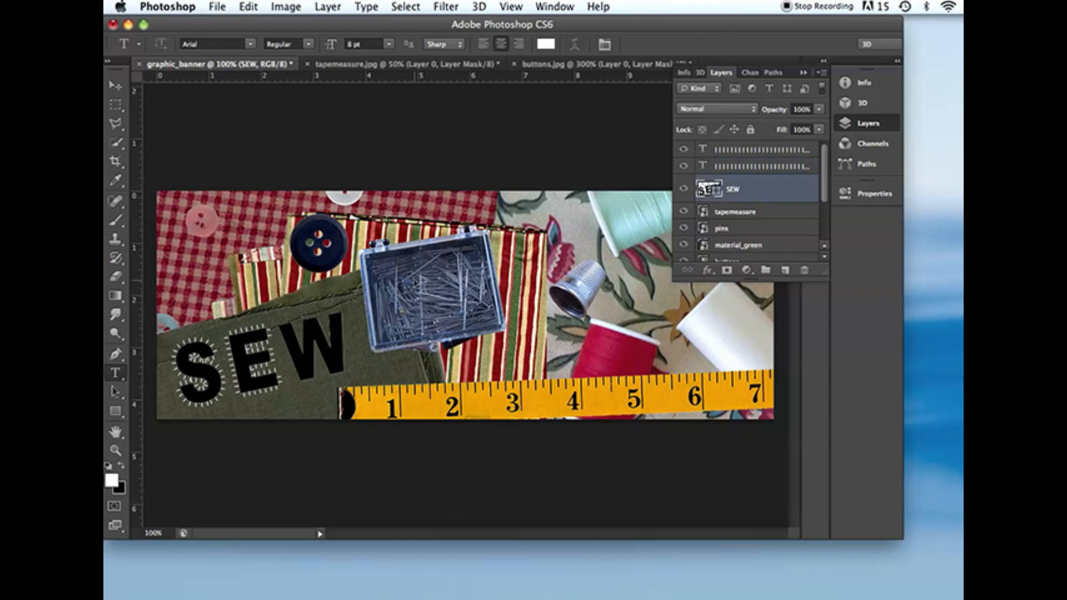
left_click(307, 318)
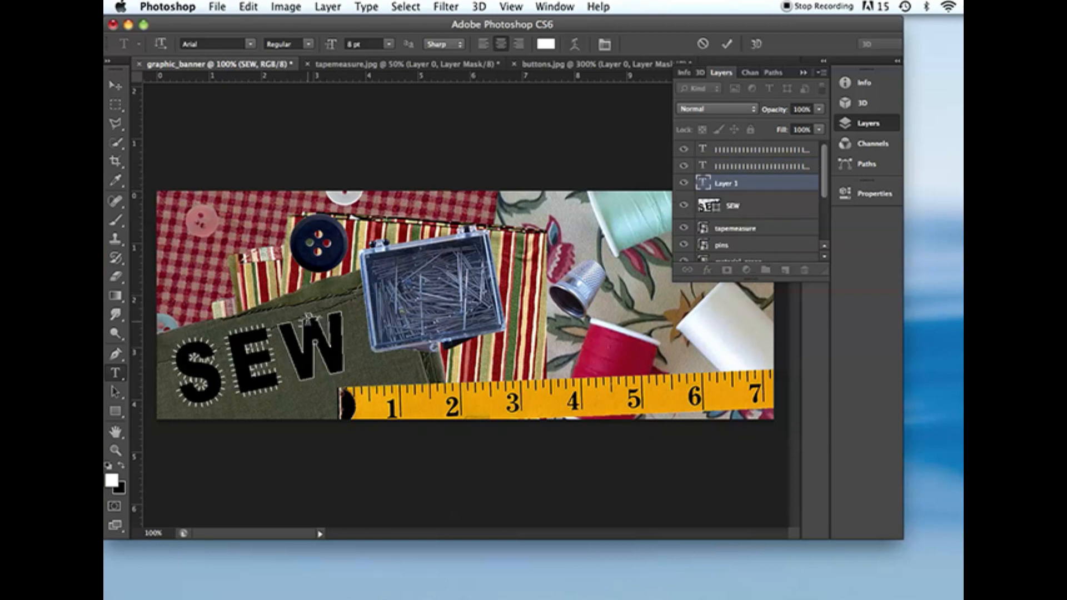
type("| | | | | | | | | | | | | | | | | | | | | | | | | |")
Delete the black SEW shape layer, leaving the stitch text layers in place.
left_click(767, 209)
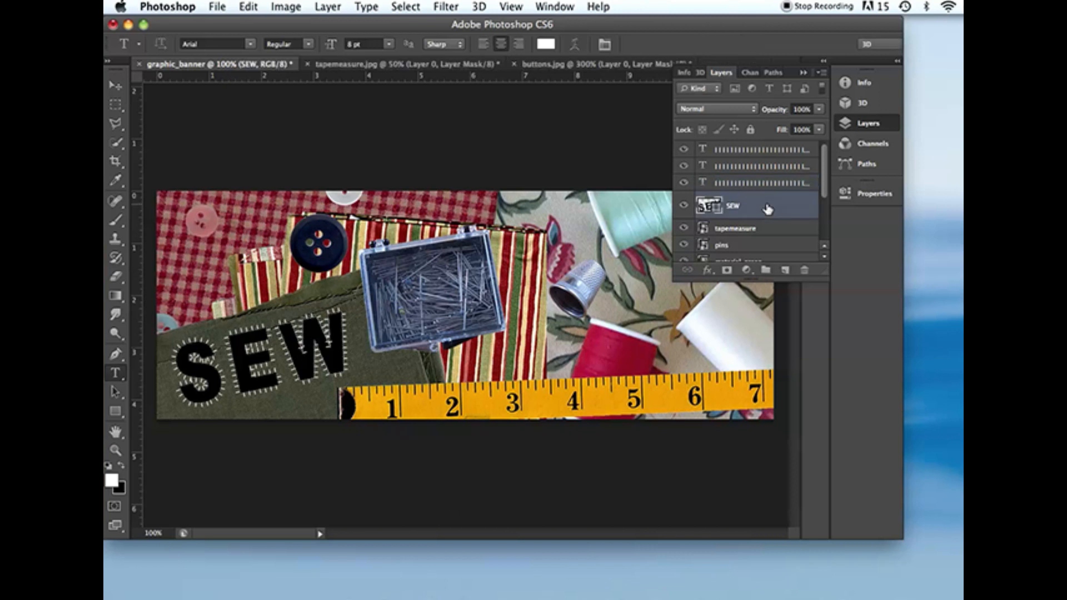
left_click(810, 274)
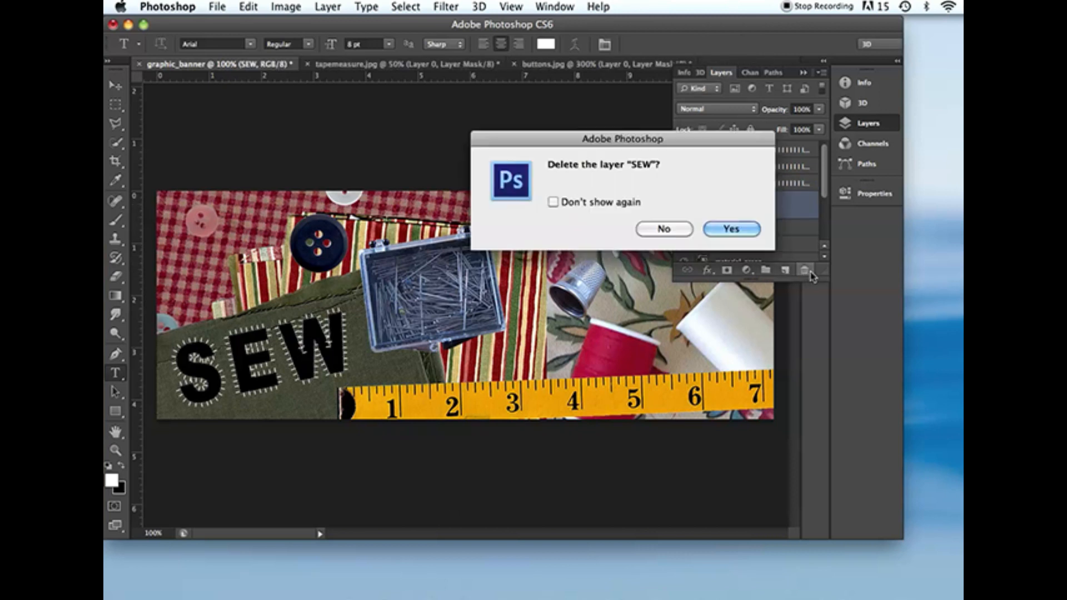
left_click(751, 234)
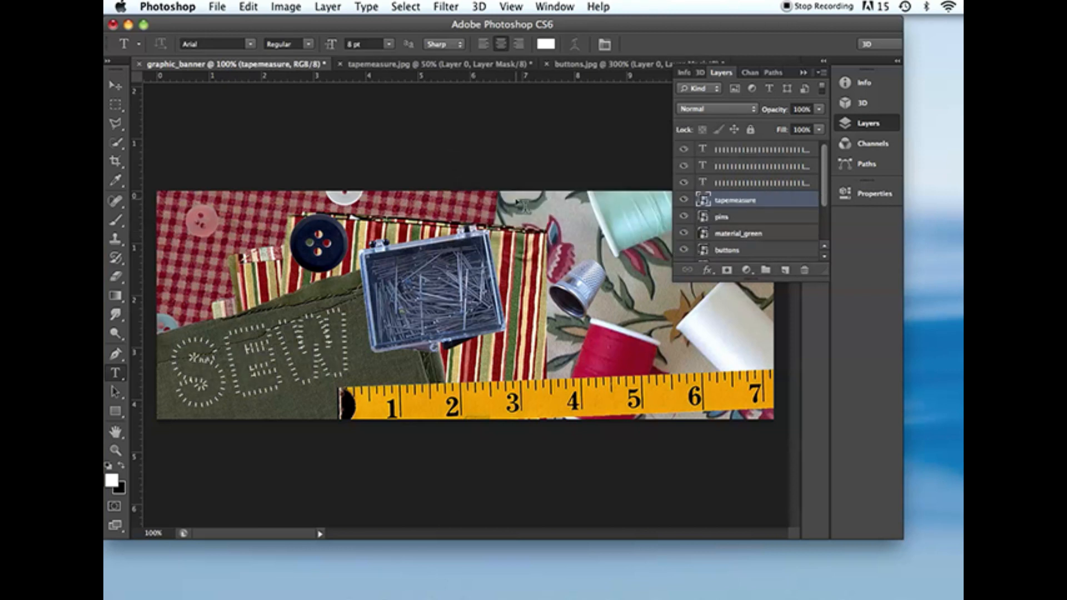
Save the banner with layers as graphic_banner.psd in the Graphic Banner folder, and collapse the layer list.
left_click(217, 7)
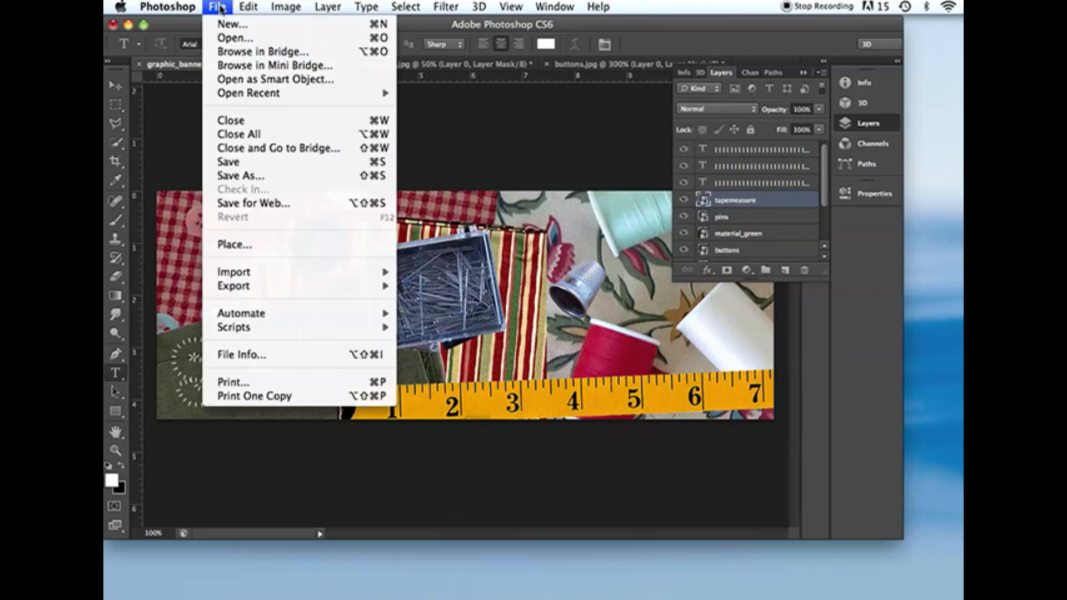
left_click(273, 165)
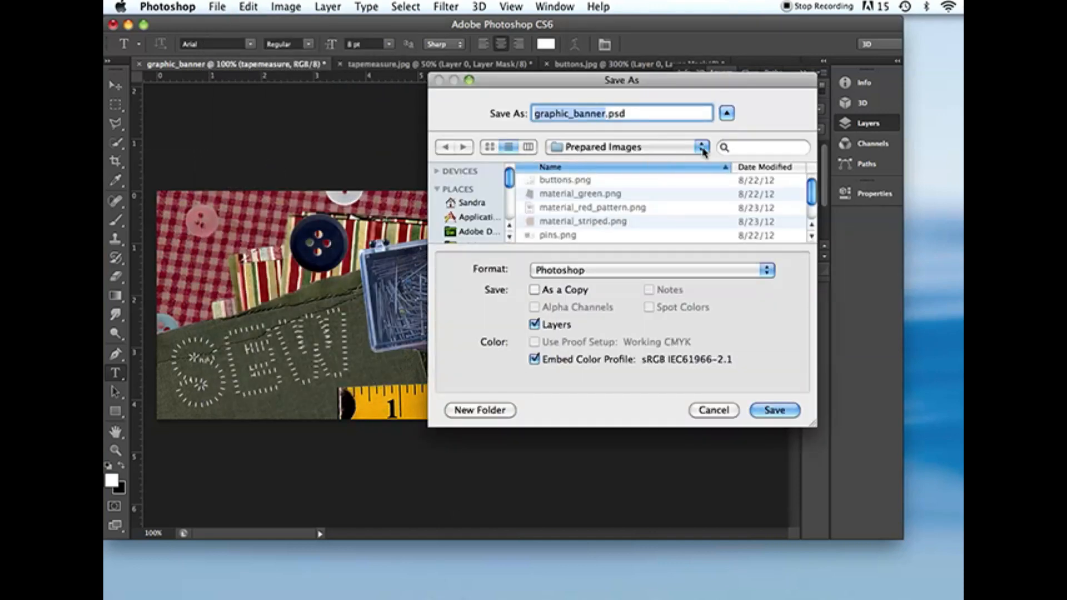
left_click(702, 147)
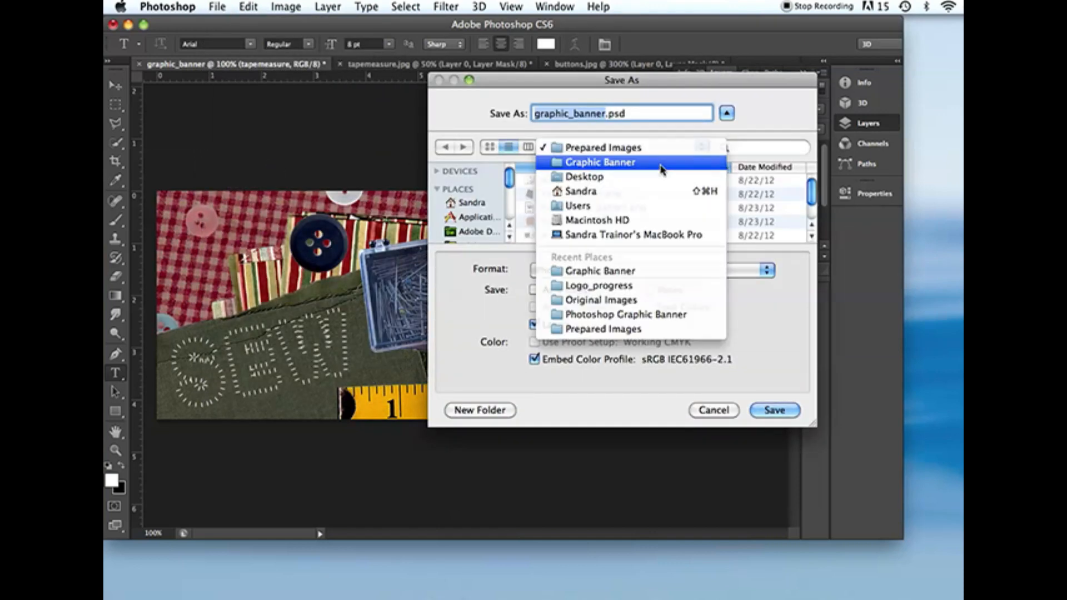
left_click(662, 169)
left_click(775, 410)
left_click(808, 249)
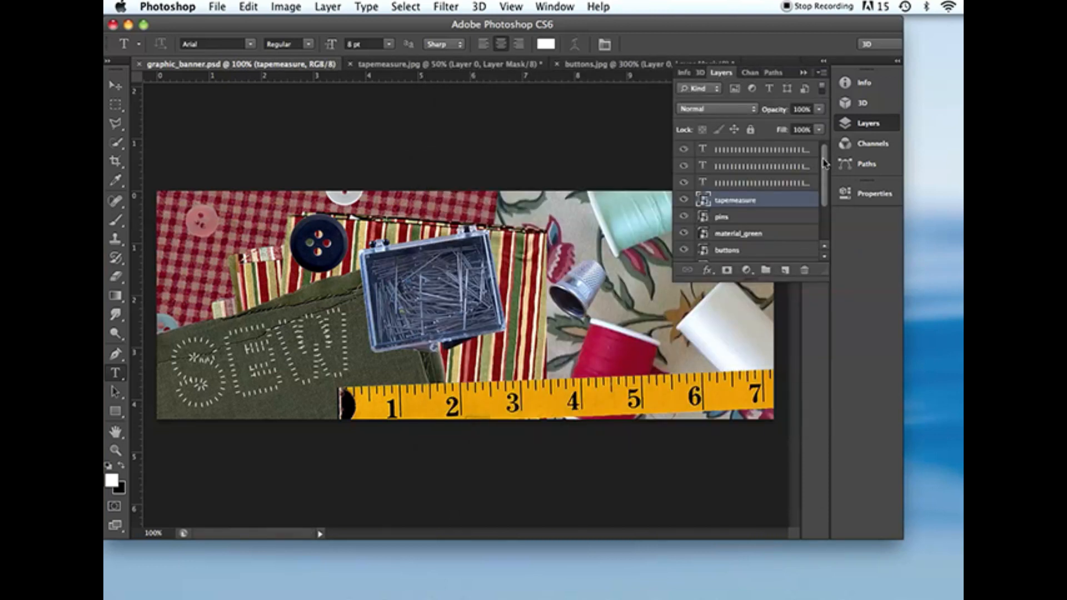
left_click(804, 73)
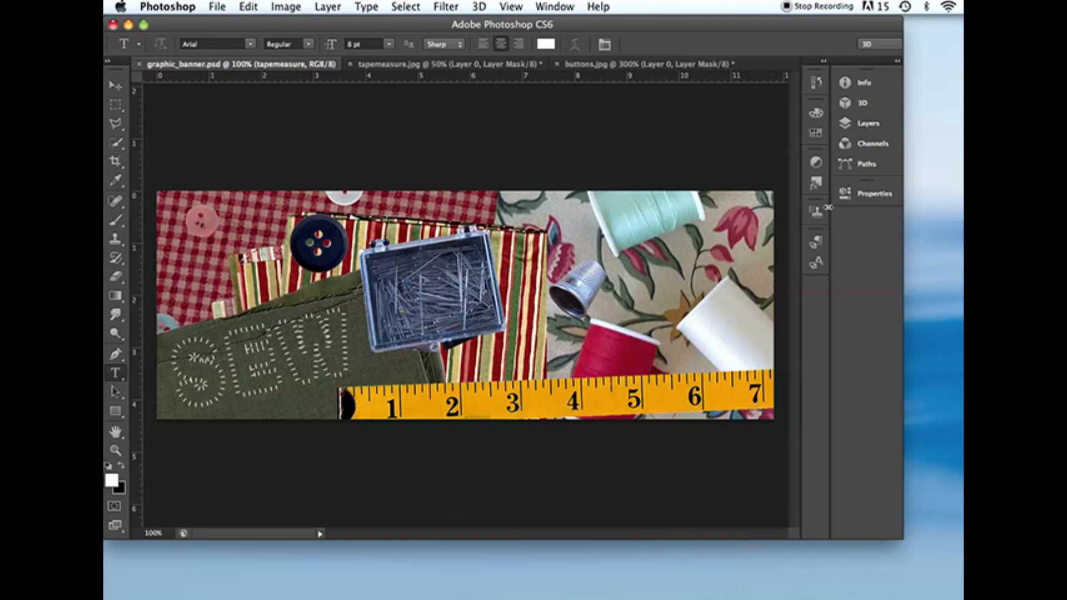